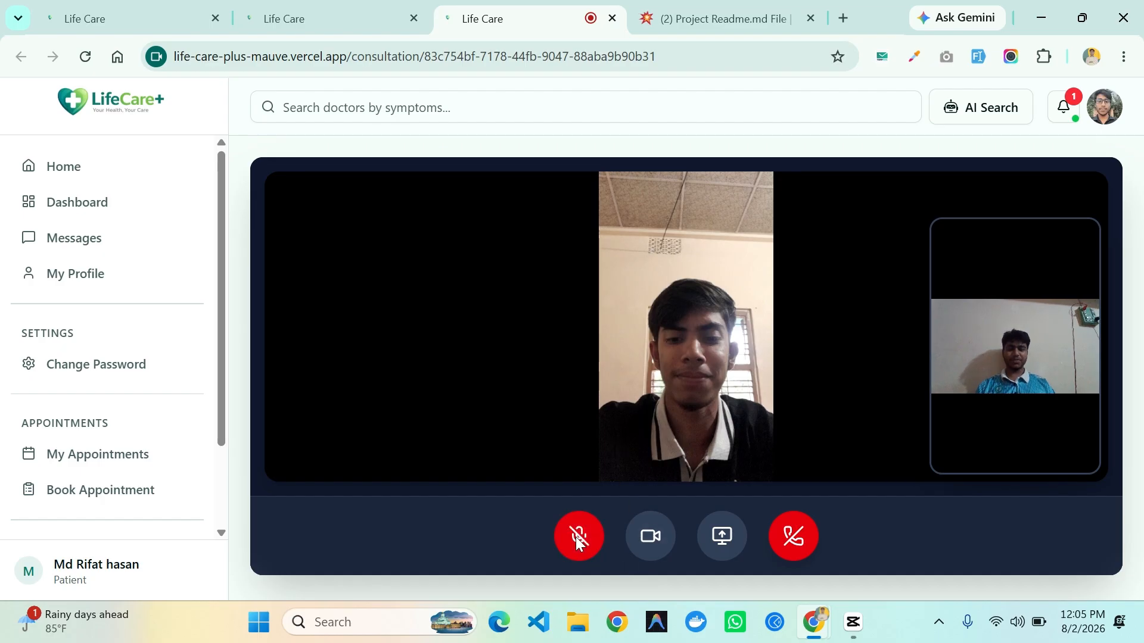
Try the consultation call controls: unmute the microphone, turn the camera off and back on, and start screen sharing
{"action": "left_click", "coordinate": [575, 537]}
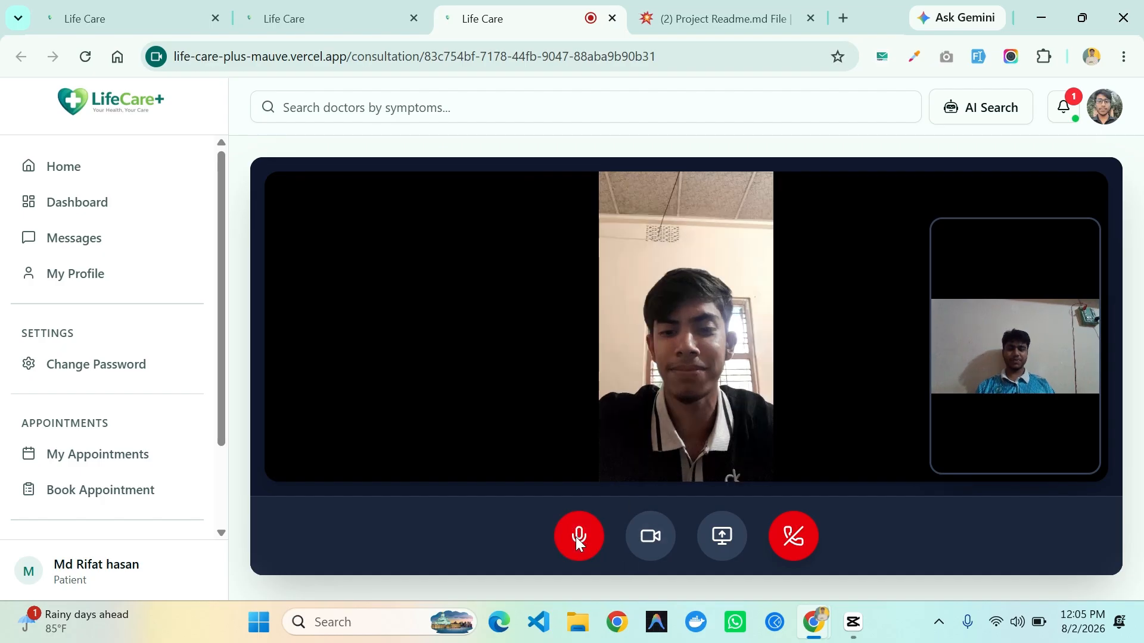
{"action": "left_click", "coordinate": [649, 540]}
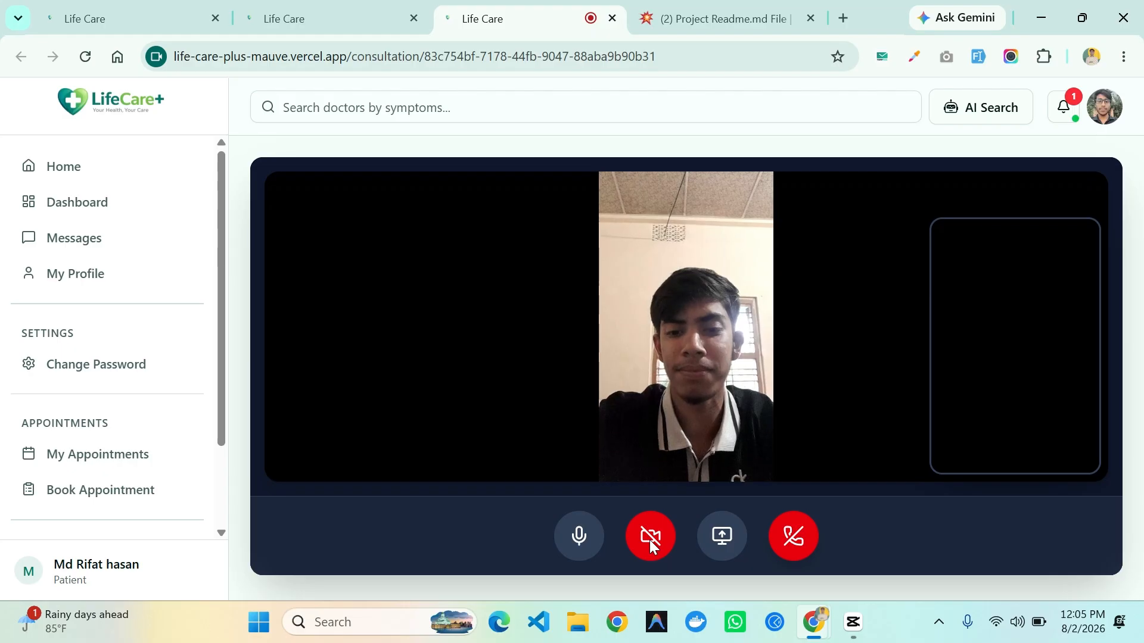
{"action": "left_click", "coordinate": [649, 540]}
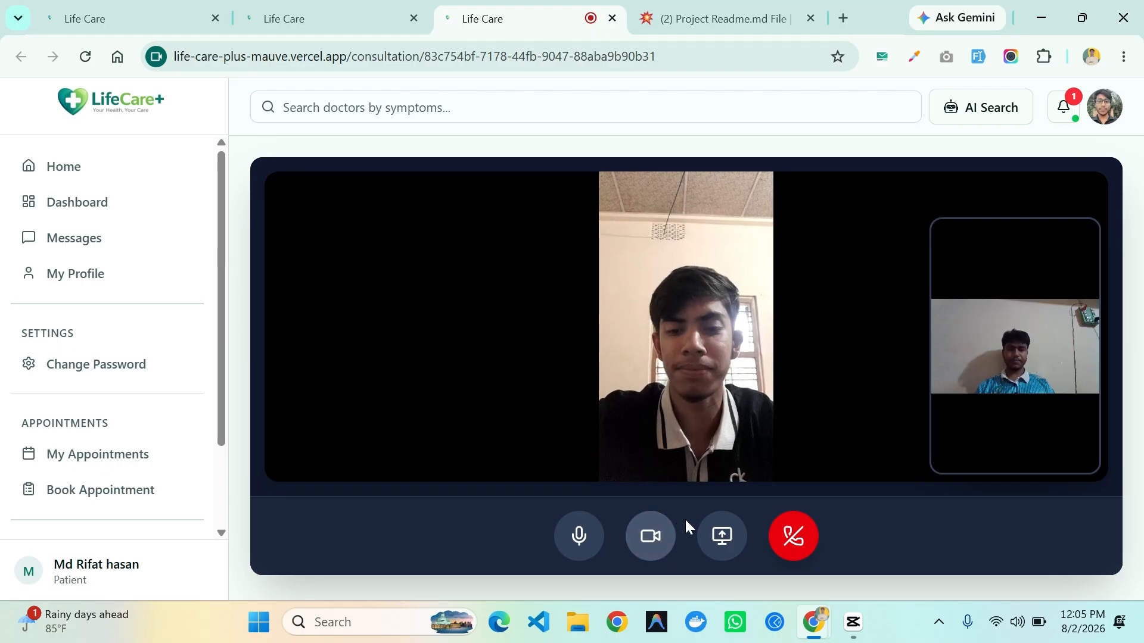
{"action": "left_click", "coordinate": [721, 538]}
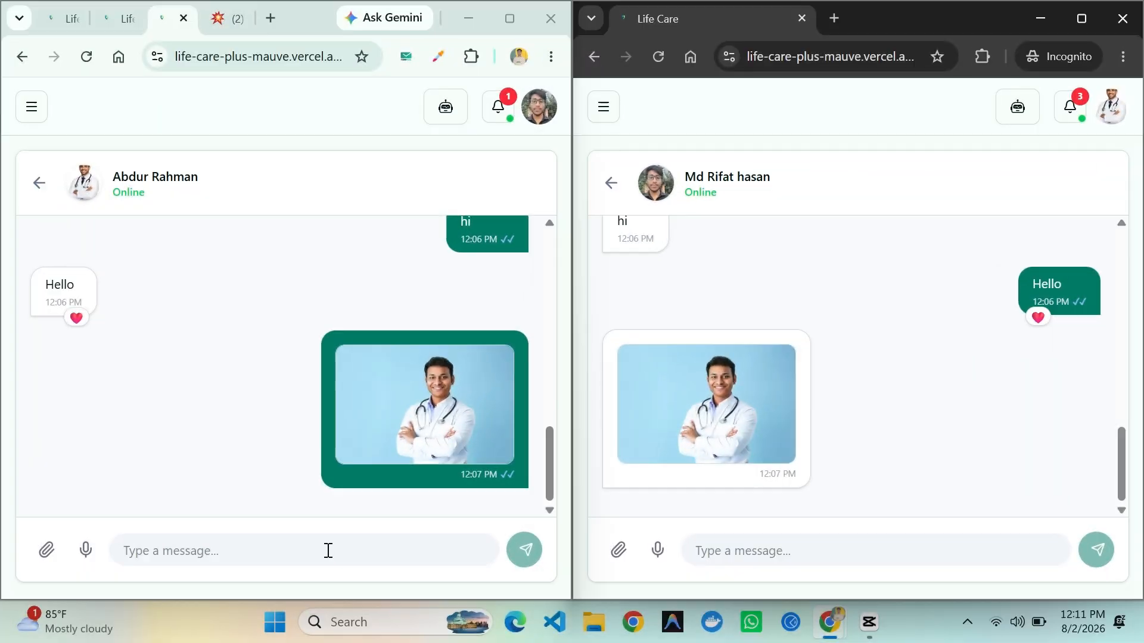
Send "Hello" from the patient's chat and reply "Yes" from the doctor's chat
{"action": "left_click", "coordinate": [388, 495]}
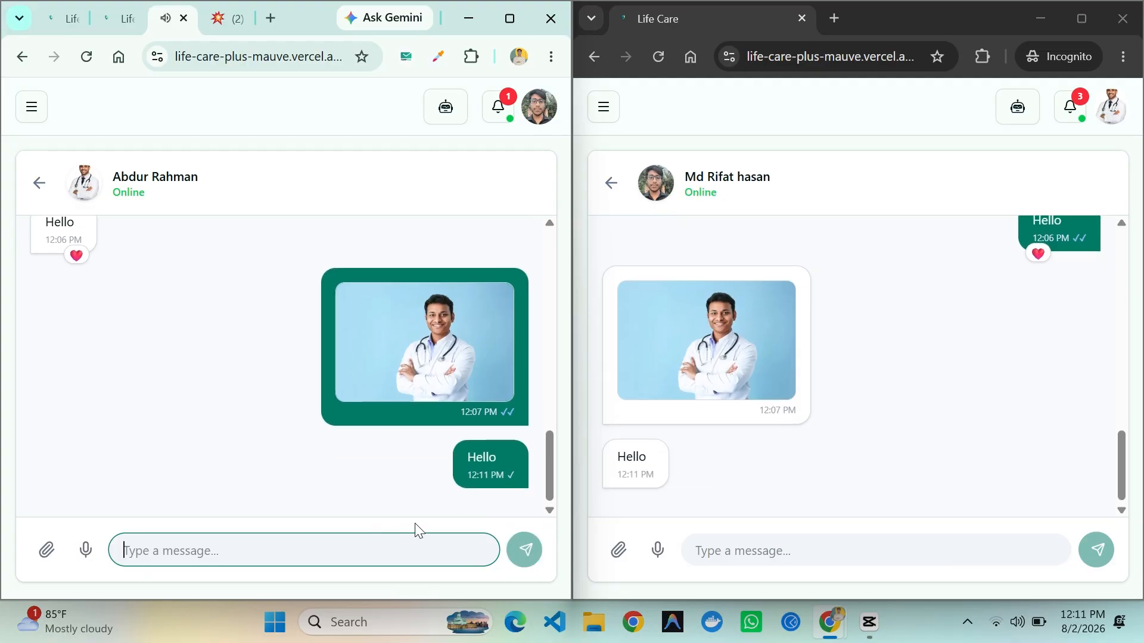
{"action": "left_click", "coordinate": [778, 547]}
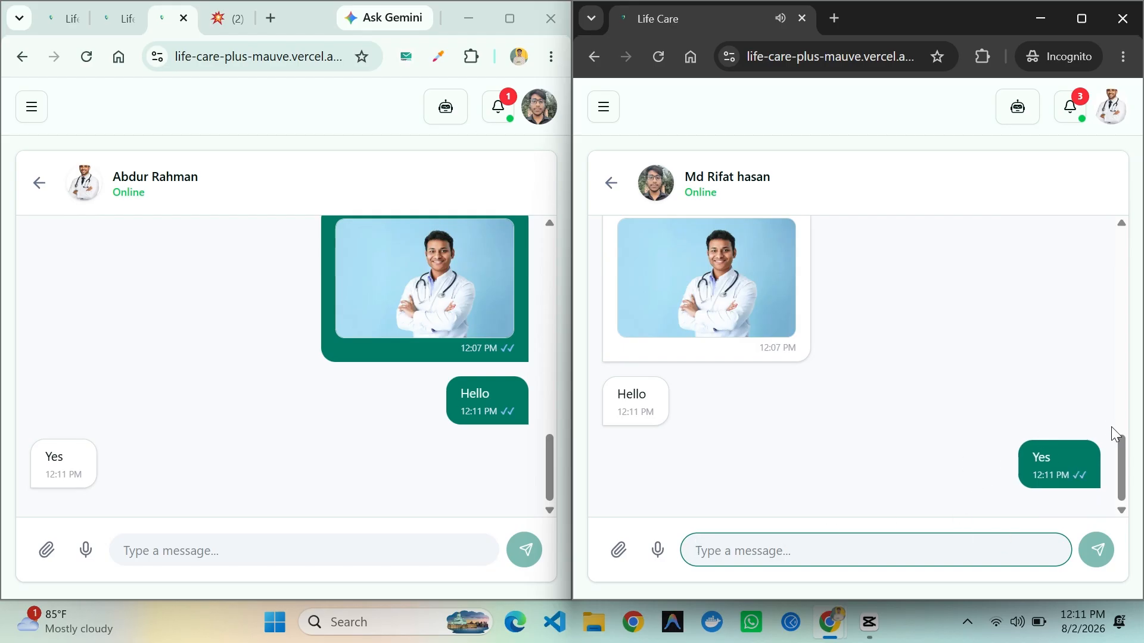
React to the latest "Hello" message with a heart as the doctor and to the "Yes" reply with a thumbs-up as the patient
{"action": "left_click", "coordinate": [690, 403]}
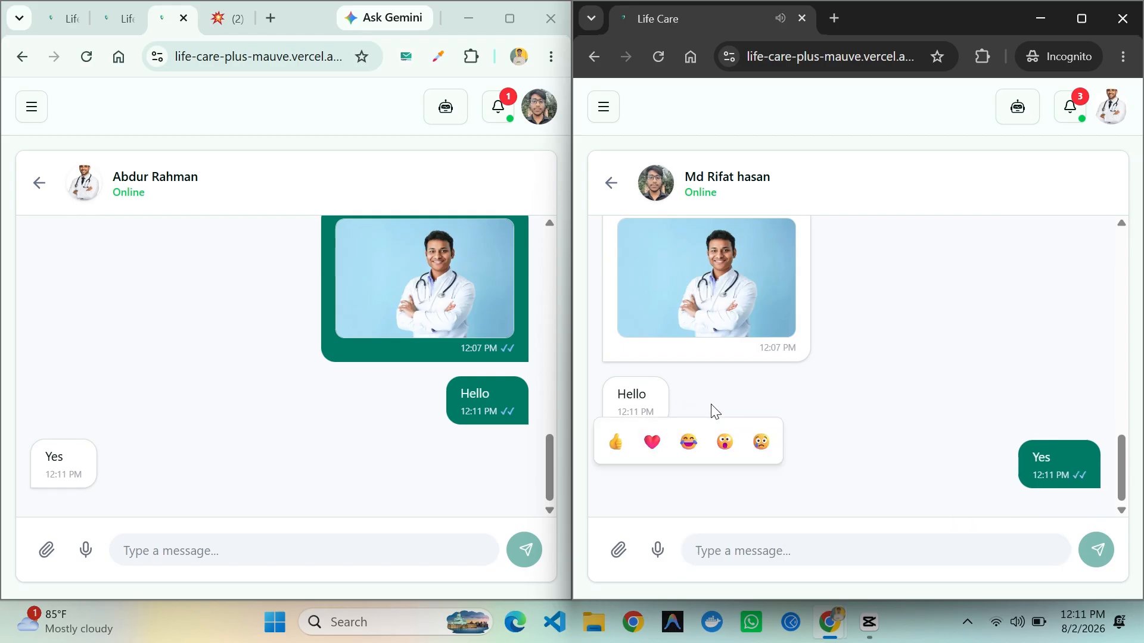
{"action": "left_click", "coordinate": [649, 442]}
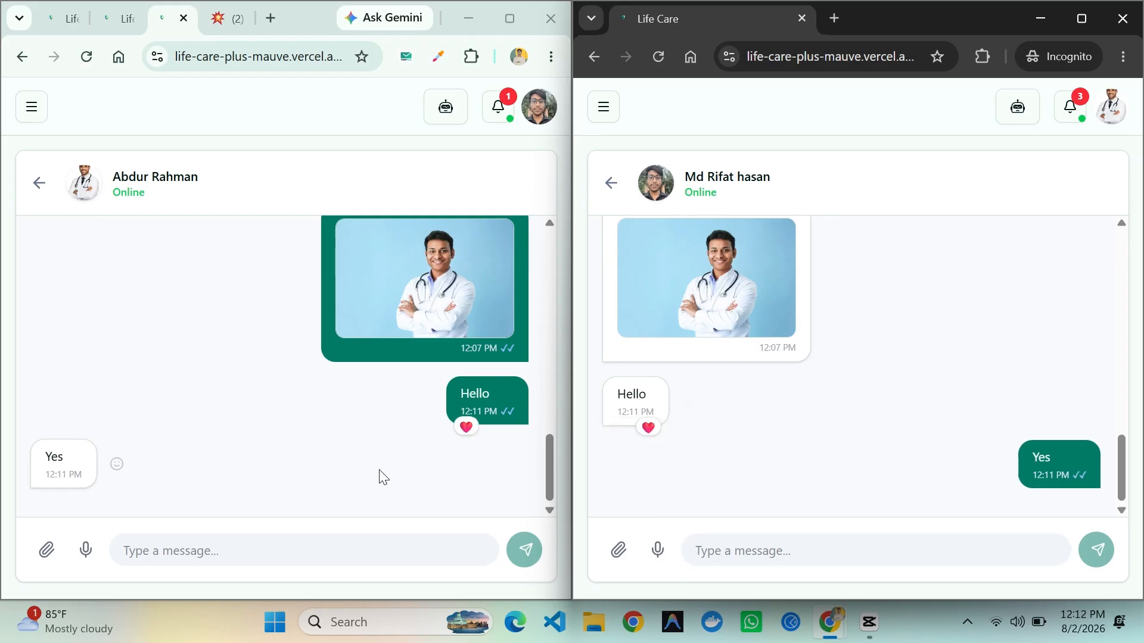
{"action": "left_click", "coordinate": [117, 464]}
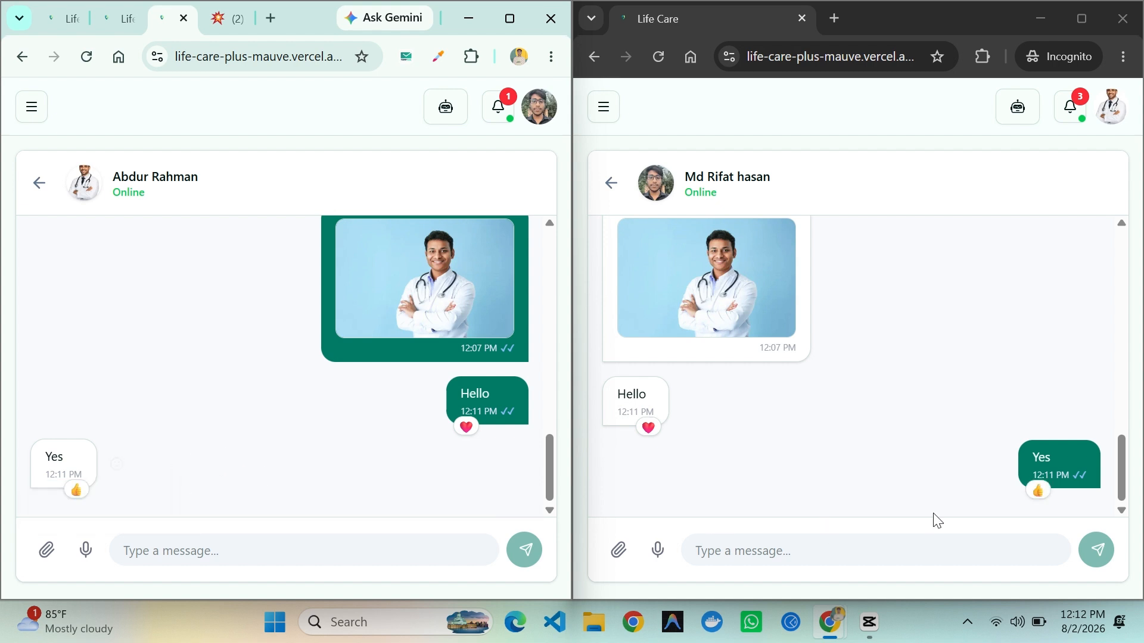
Record a voice note in the doctor's chat, allowing microphone access for this time only, and send it to the patient
{"action": "left_click", "coordinate": [658, 550]}
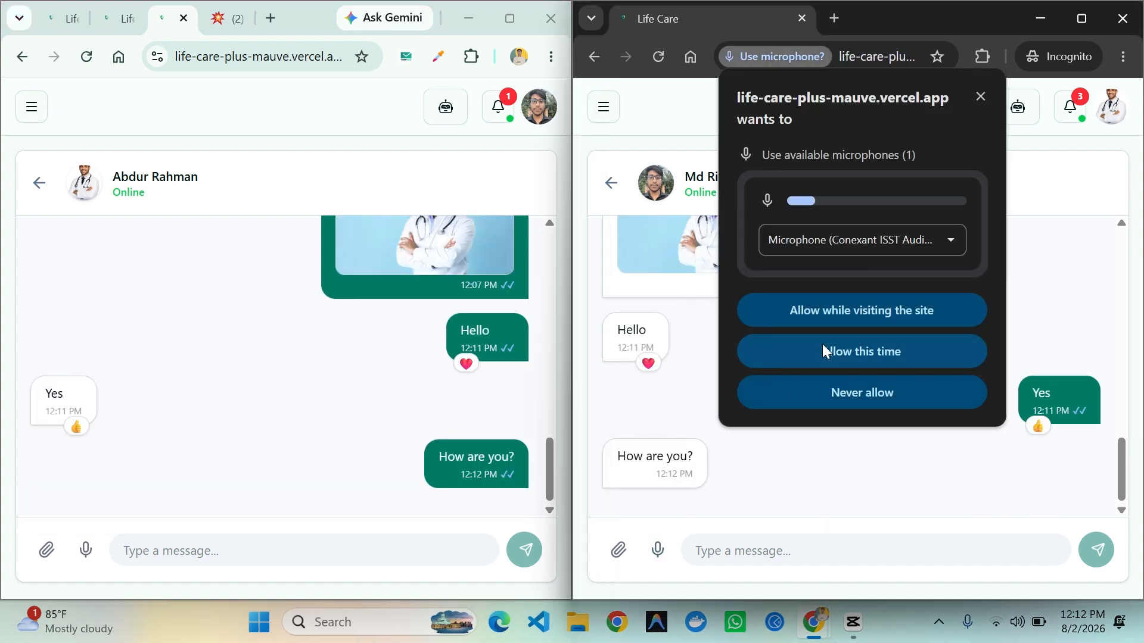
{"action": "left_click", "coordinate": [818, 358]}
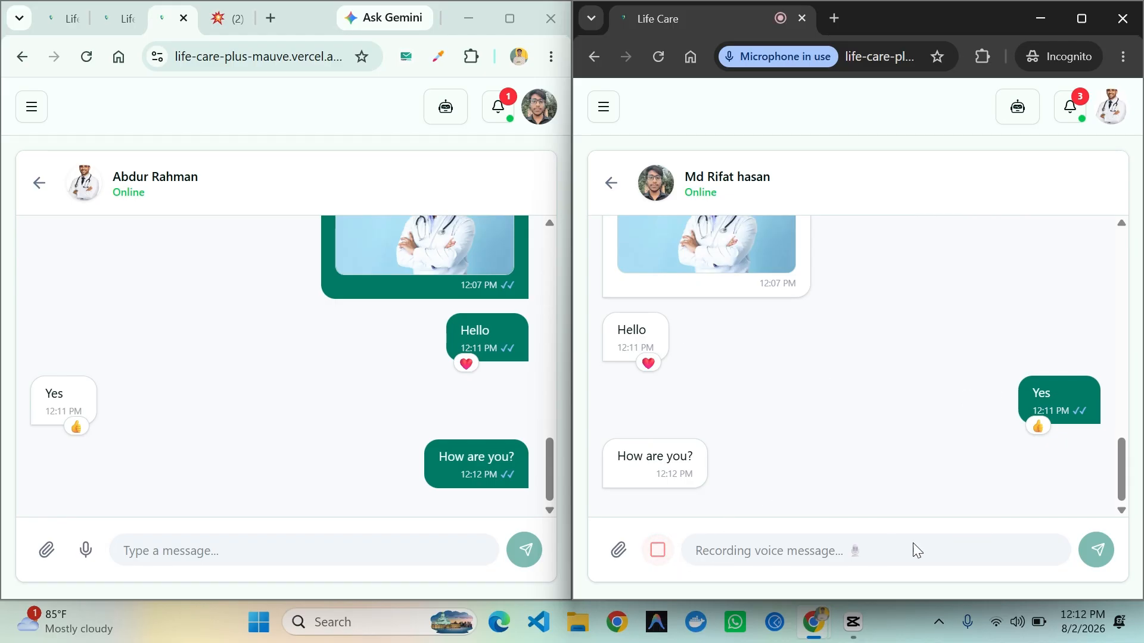
{"action": "left_click", "coordinate": [663, 547]}
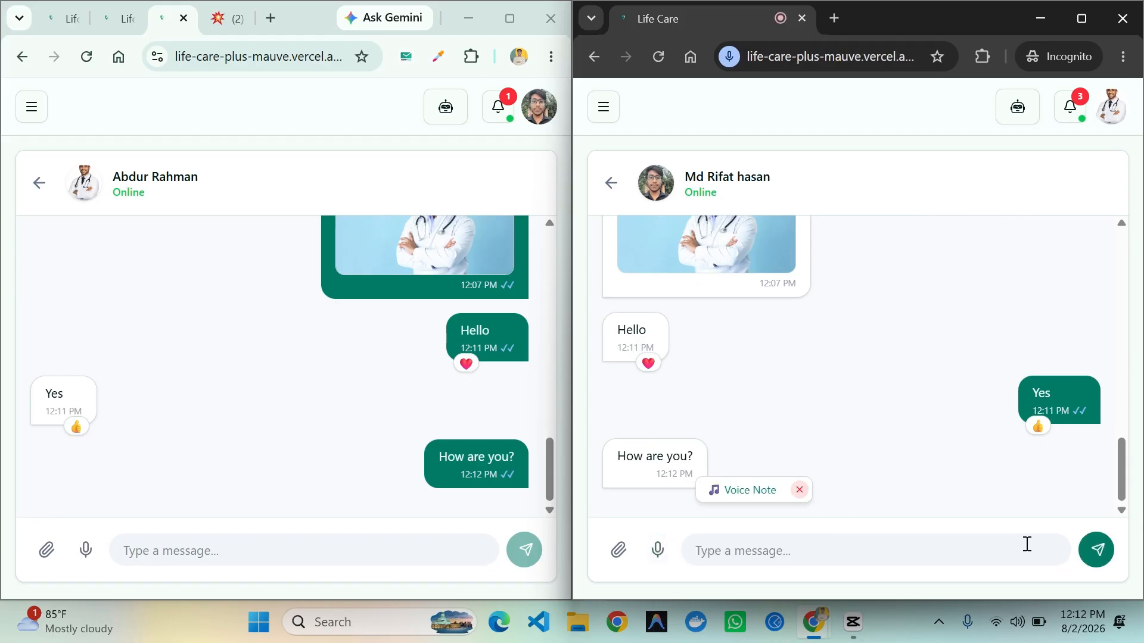
{"action": "left_click", "coordinate": [1103, 552]}
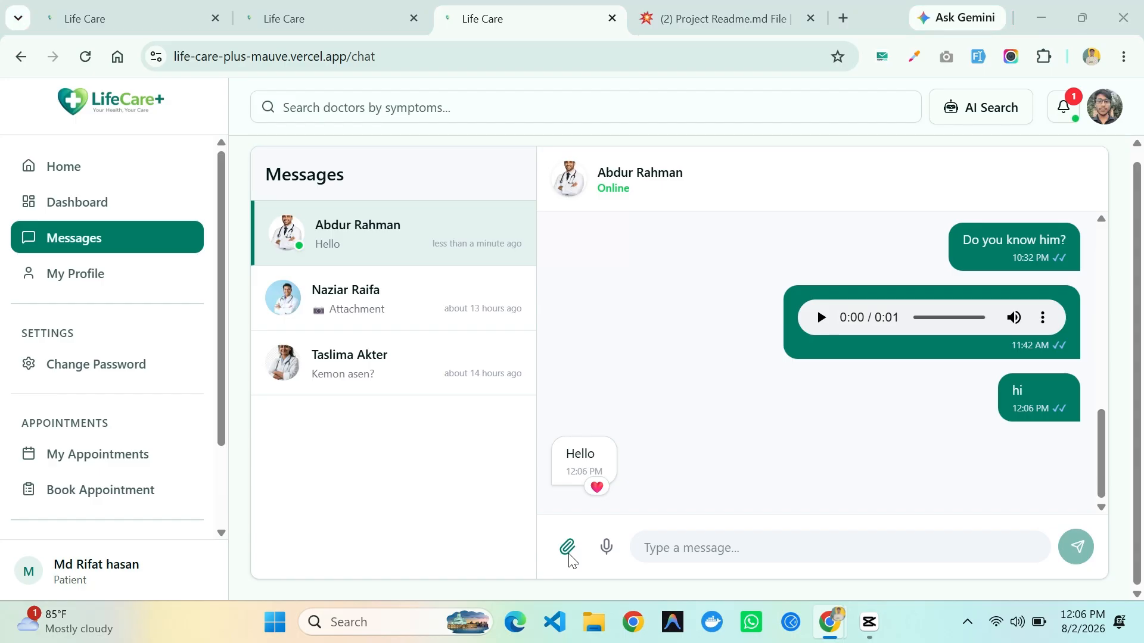
Attach the 360_F_269989951 doctor photo with the light blue background from the Downloads folder to the patient's chat with the doctor
{"action": "left_click", "coordinate": [568, 551]}
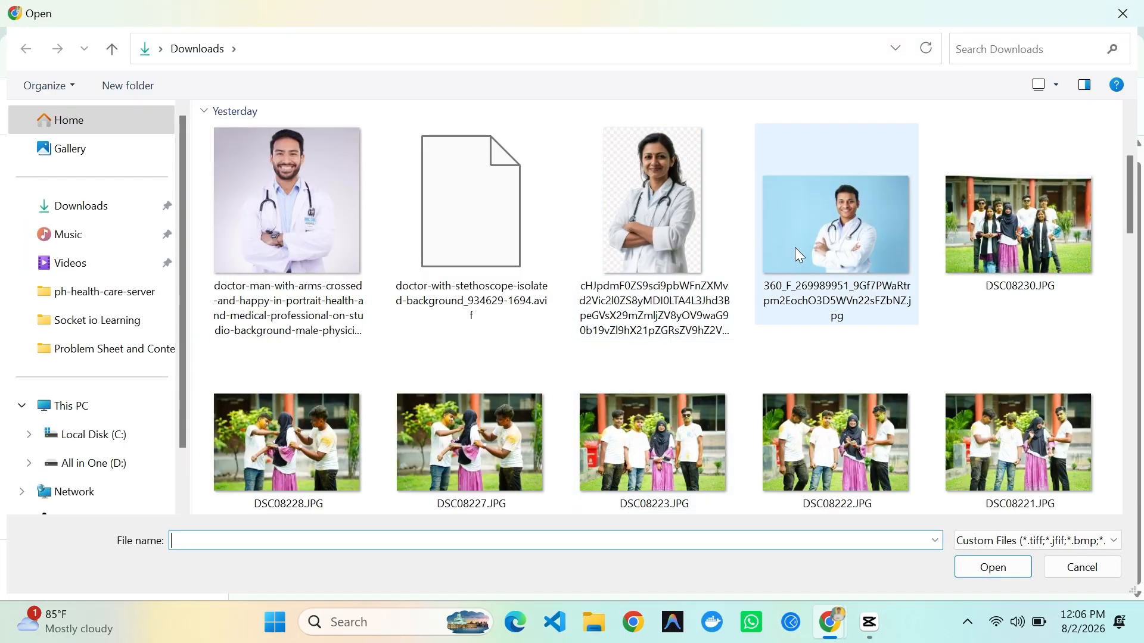
{"action": "left_click", "coordinate": [794, 248]}
{"action": "left_click", "coordinate": [984, 573]}
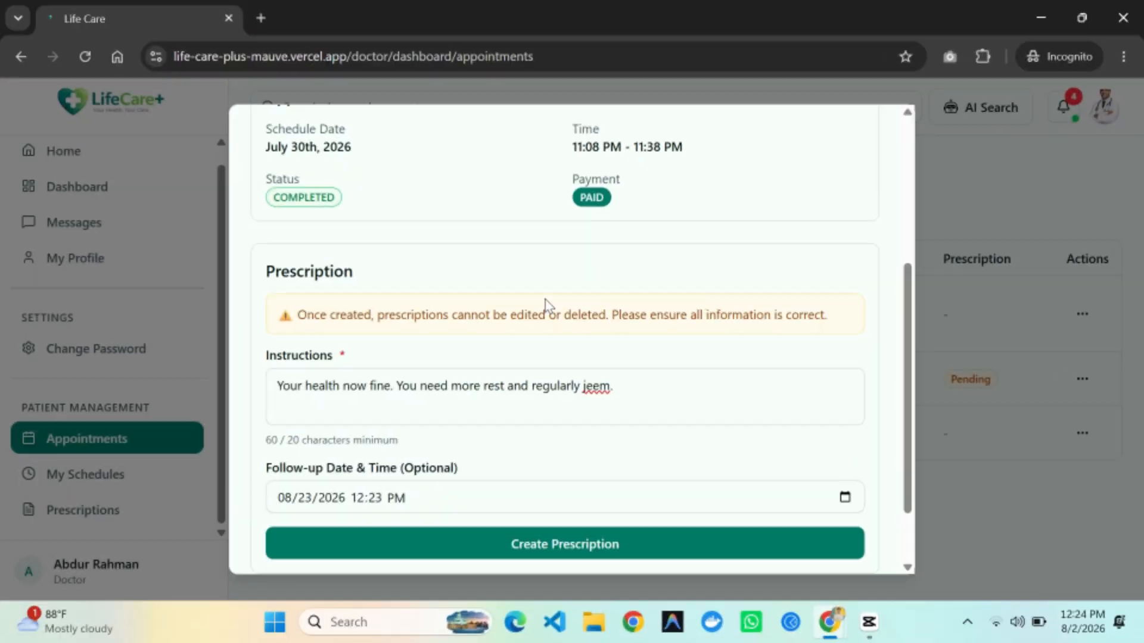
Create the prescription for the completed July 30th, 2026 appointment using the instructions and follow-up date already filled in
{"action": "scroll", "coordinate": [548, 305], "scroll_direction": "down", "scroll_amount": 2}
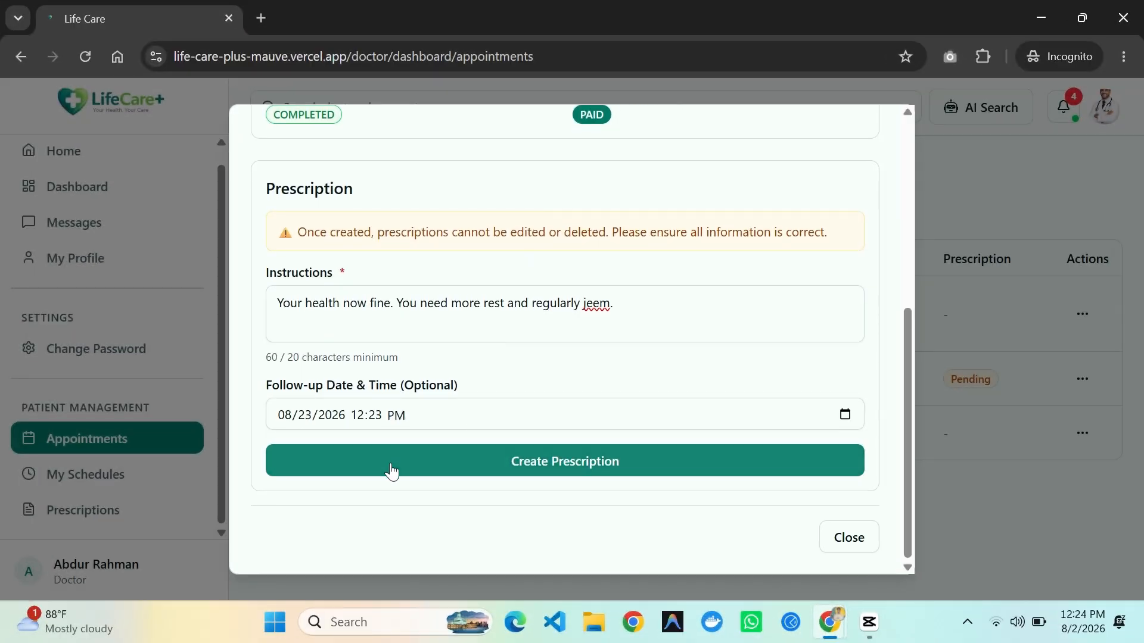
{"action": "left_click", "coordinate": [649, 301]}
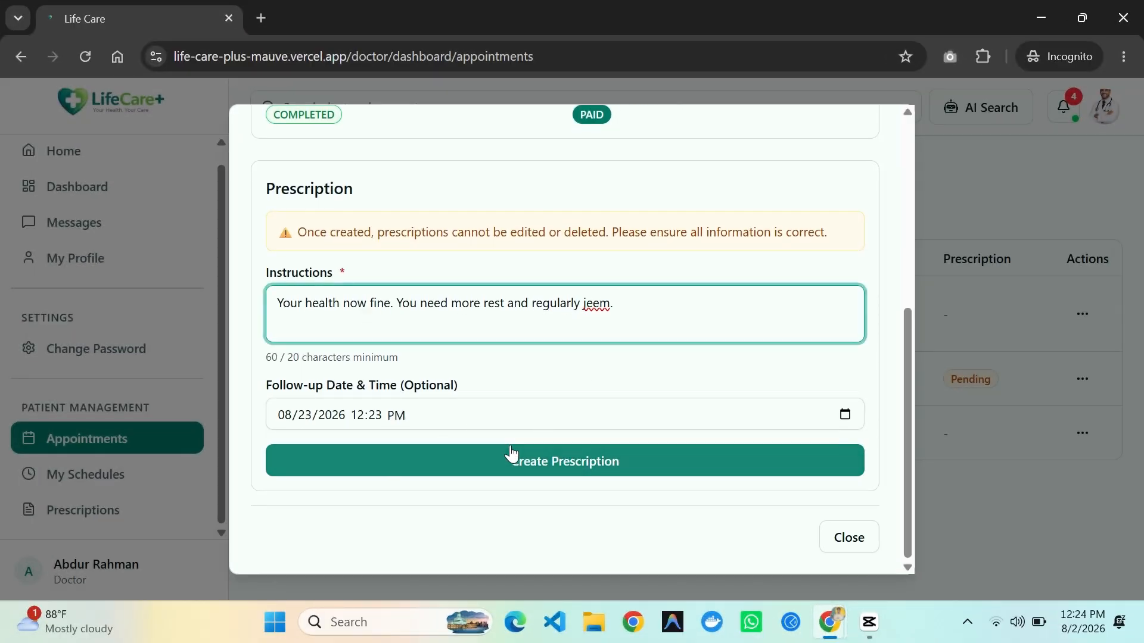
{"action": "left_click", "coordinate": [594, 475]}
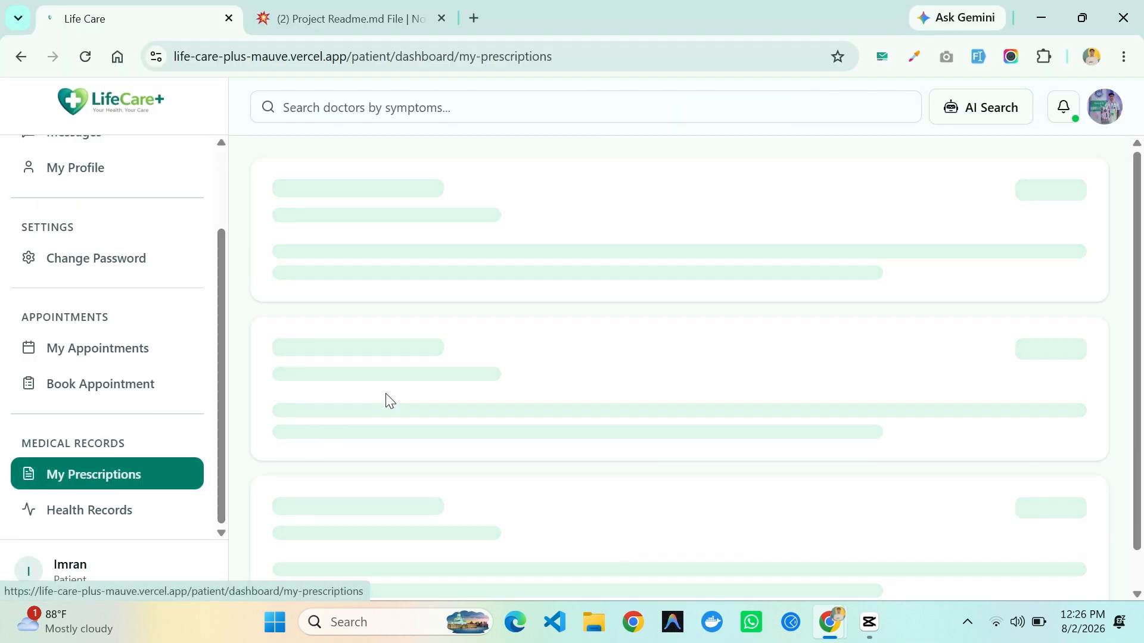
Review the instructions and follow-up date of the patient's prescription, and look at the Health Records page
{"action": "scroll", "coordinate": [357, 466], "scroll_direction": "down", "scroll_amount": 1}
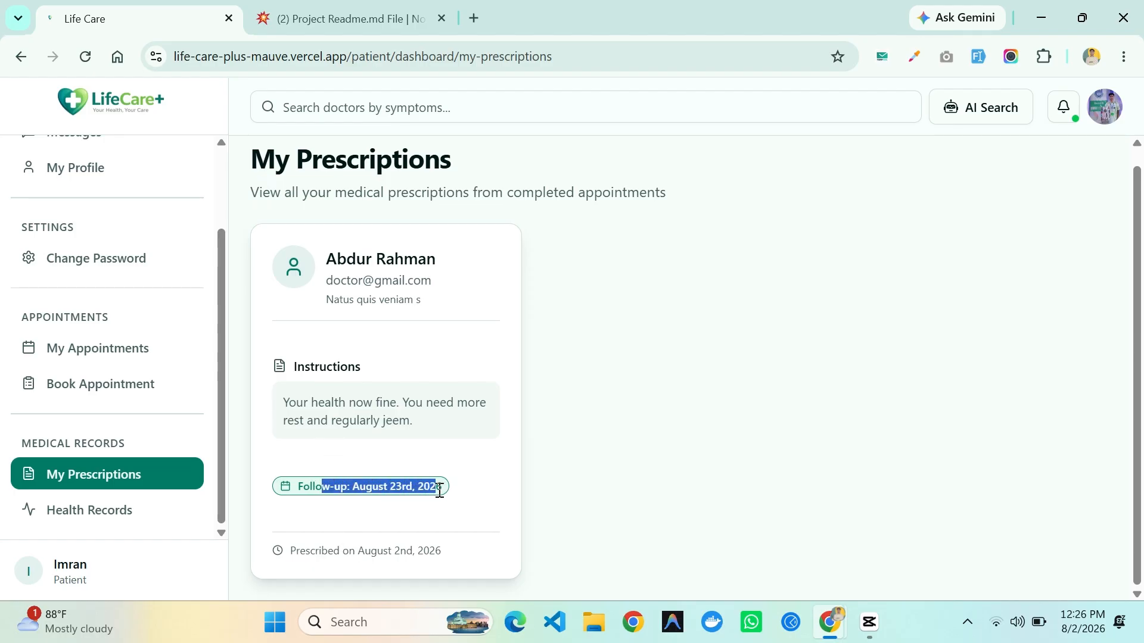
{"action": "left_click_drag", "start_coordinate": [339, 400], "coordinate": [416, 421]}
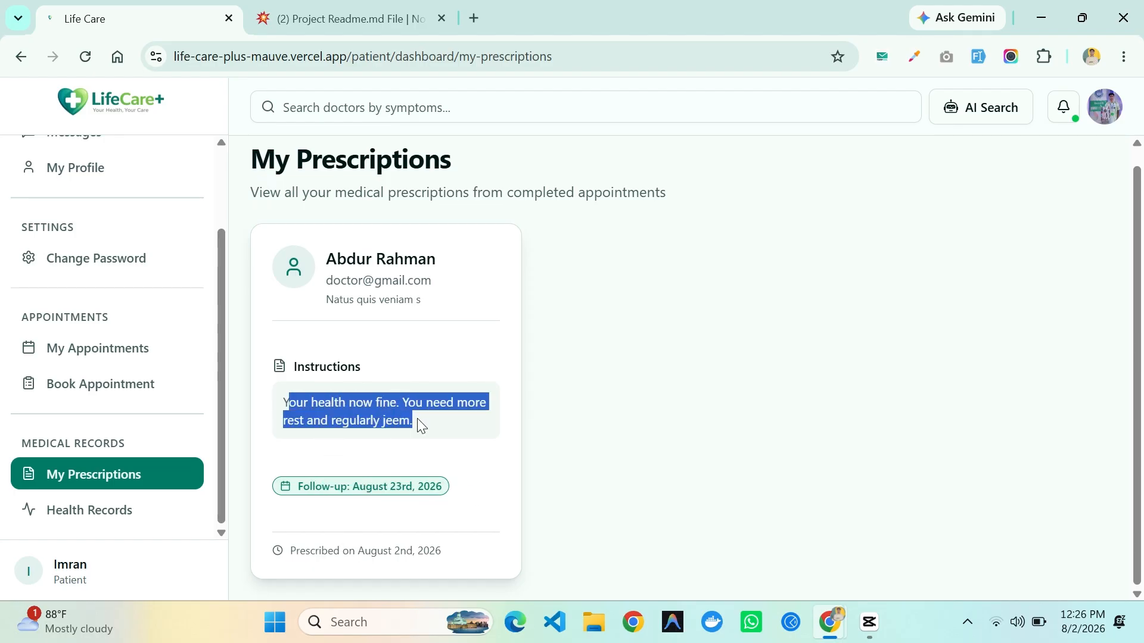
{"action": "left_click", "coordinate": [434, 424]}
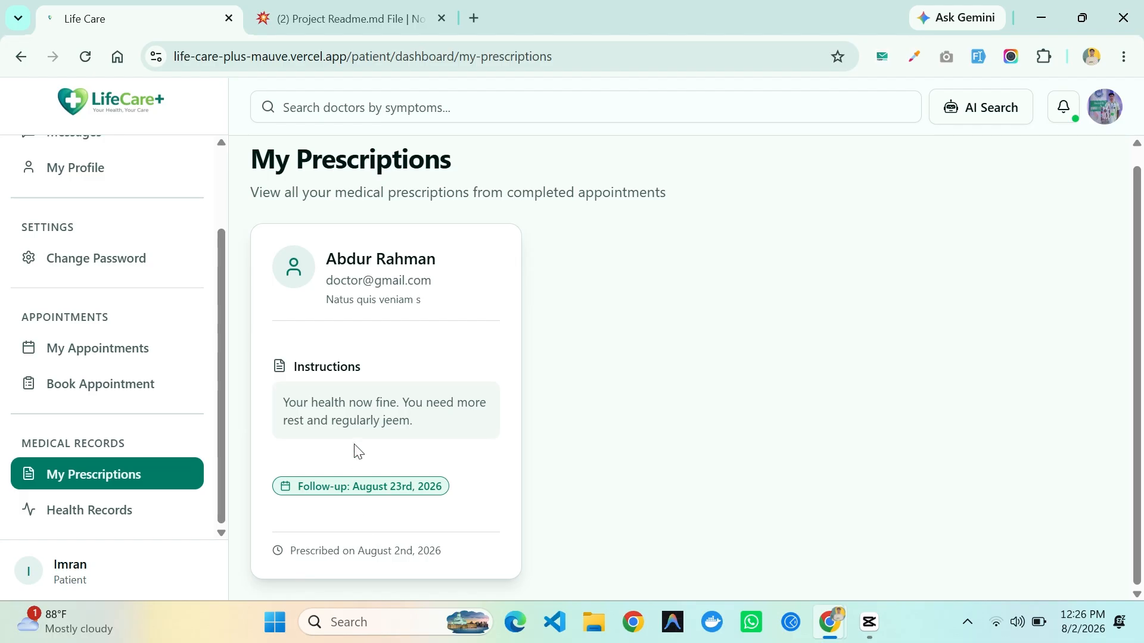
{"action": "left_click", "coordinate": [88, 510]}
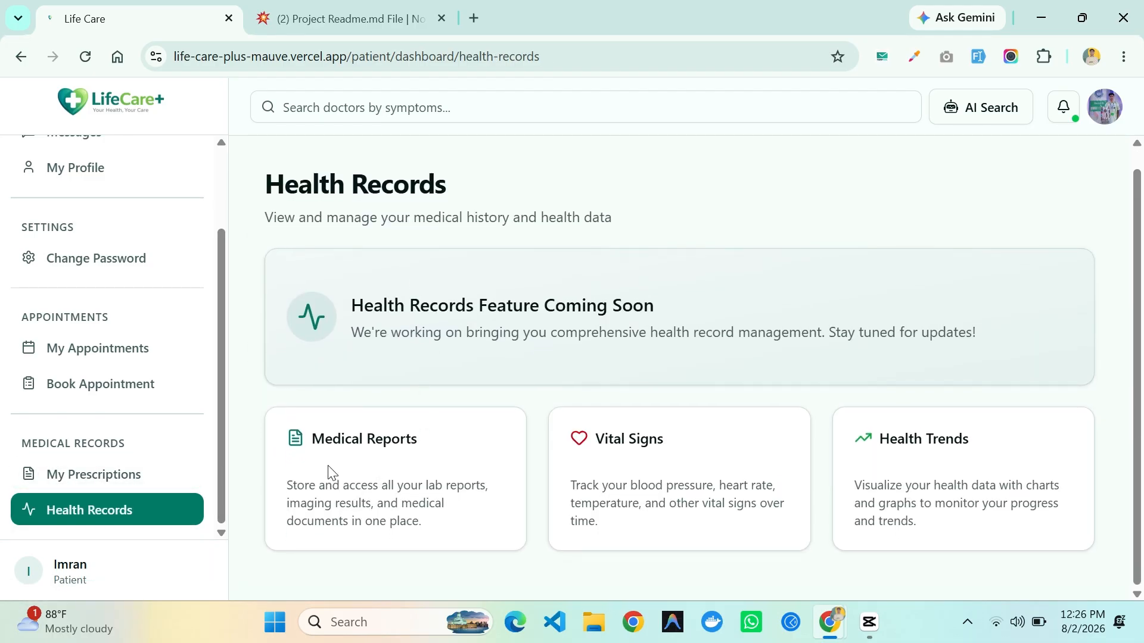
{"action": "left_click", "coordinate": [677, 448]}
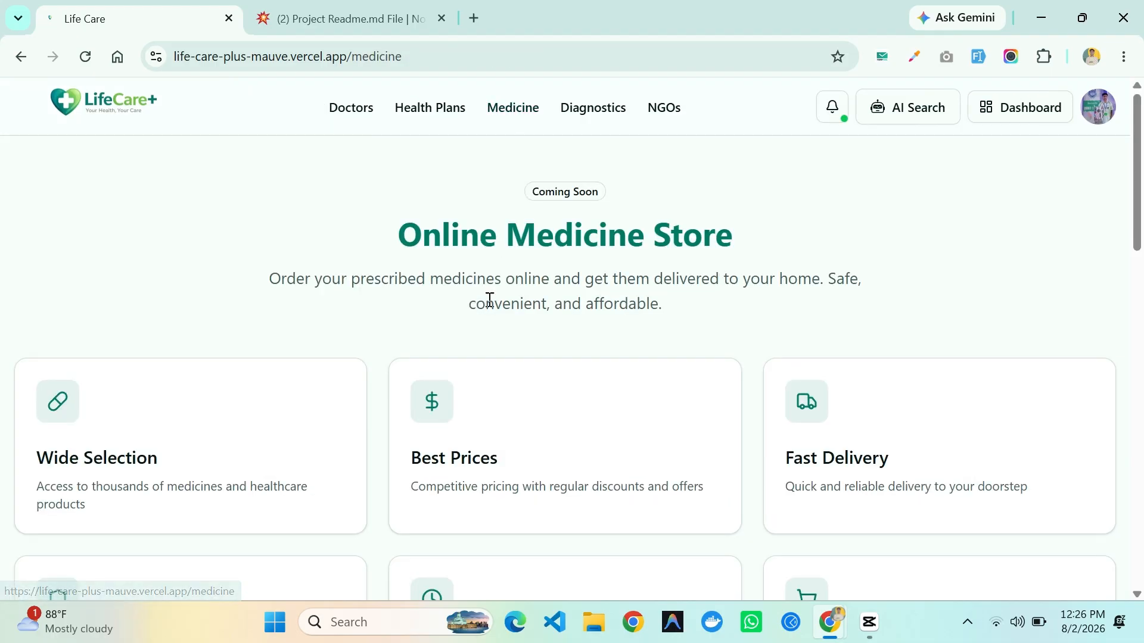
Look through the Online Medicine Store page from its heading and feature cards through How It Works to the Coming Soon section
{"action": "left_click_drag", "start_coordinate": [406, 236], "coordinate": [828, 255]}
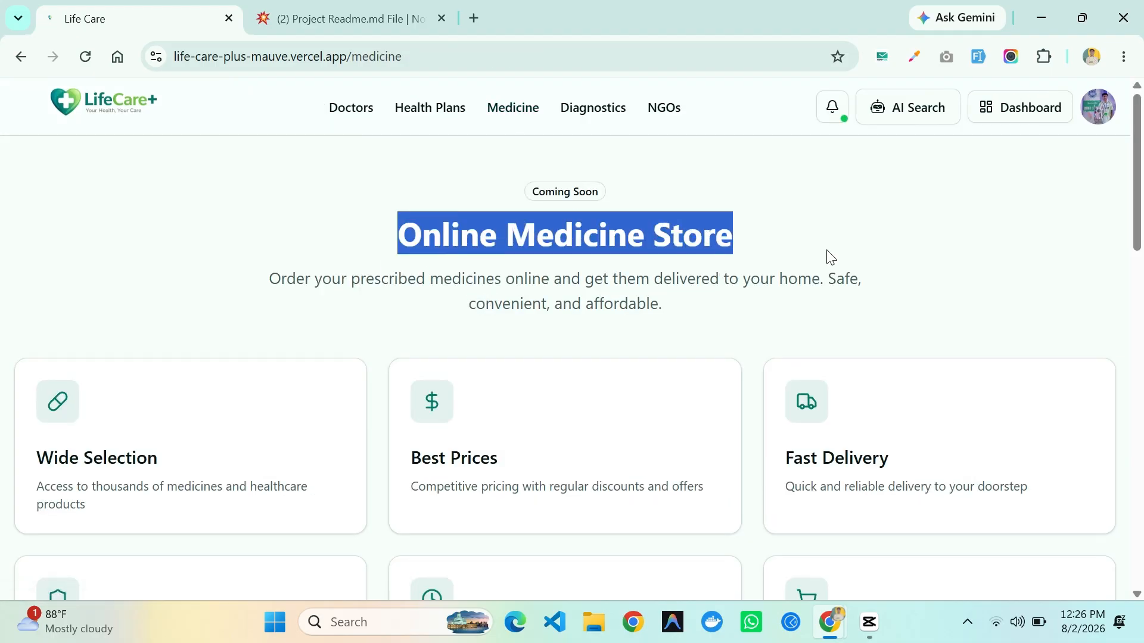
{"action": "left_click", "coordinate": [819, 259]}
{"action": "scroll", "coordinate": [430, 342], "scroll_direction": "down", "scroll_amount": 2}
{"action": "scroll", "coordinate": [563, 336], "scroll_direction": "down", "scroll_amount": 2}
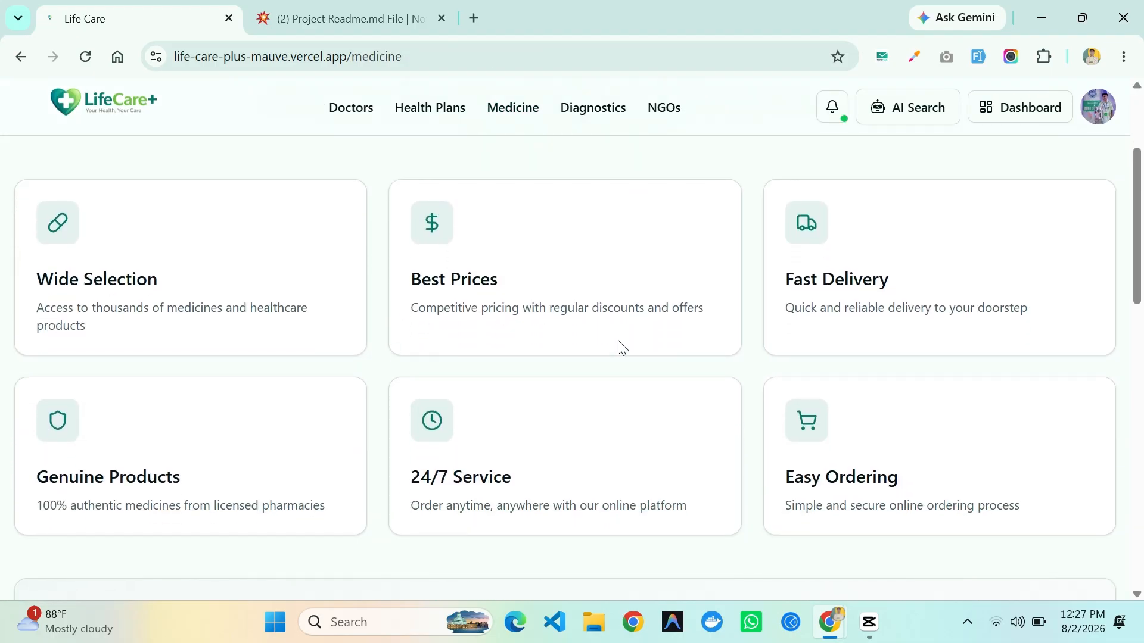
{"action": "scroll", "coordinate": [617, 341], "scroll_direction": "down", "scroll_amount": 10}
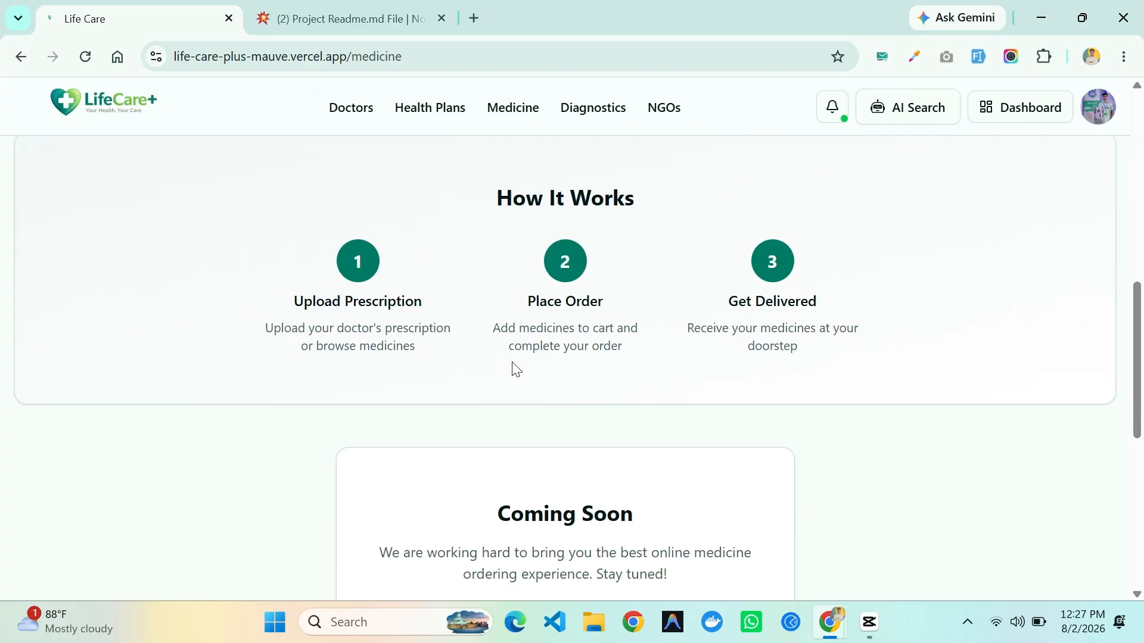
{"action": "scroll", "coordinate": [516, 369], "scroll_direction": "down", "scroll_amount": 5}
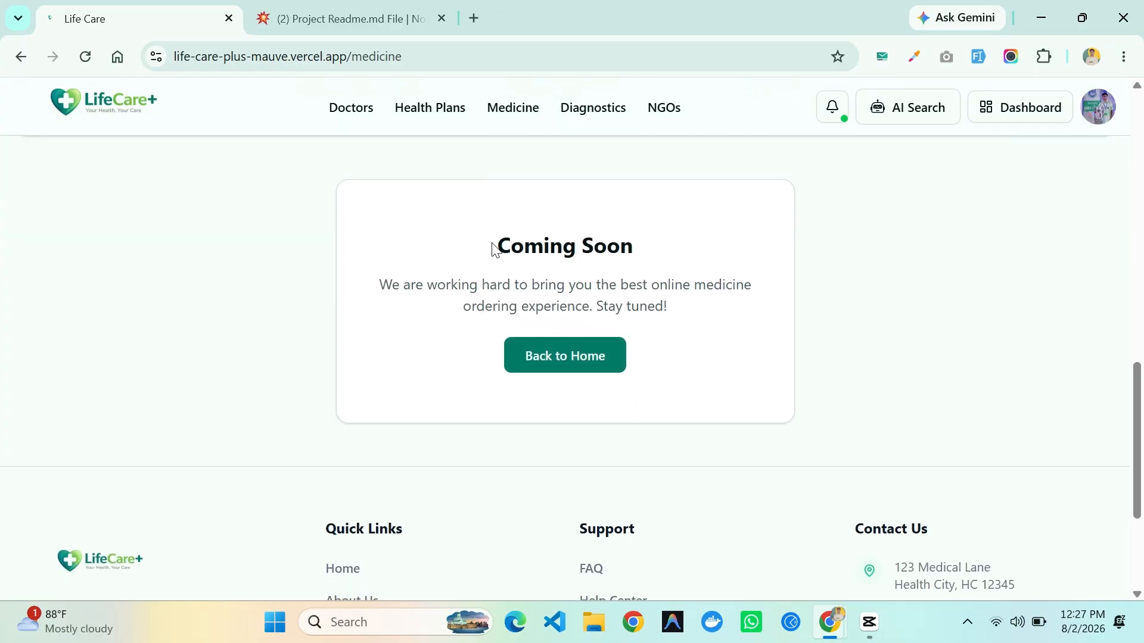
{"action": "left_click_drag", "start_coordinate": [494, 249], "coordinate": [658, 253]}
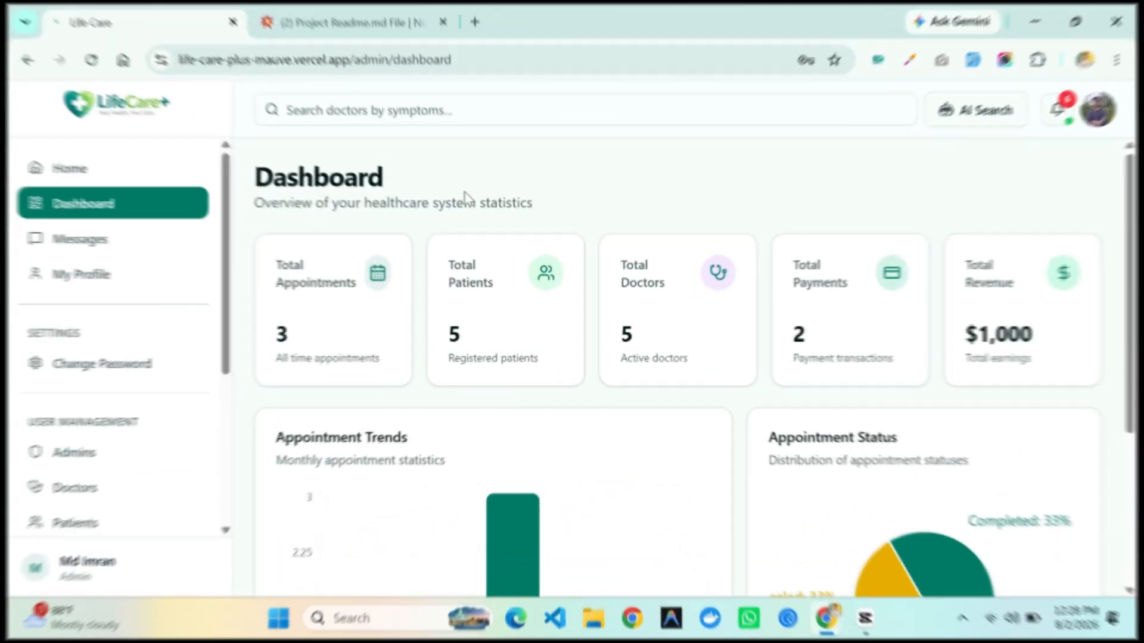
Examine the Appointment Trends and Appointment Status charts on the admin dashboard, and open the admin's My Profile page
{"action": "scroll", "coordinate": [605, 278], "scroll_direction": "down", "scroll_amount": 4}
{"action": "mouse_move", "coordinate": [522, 373]}
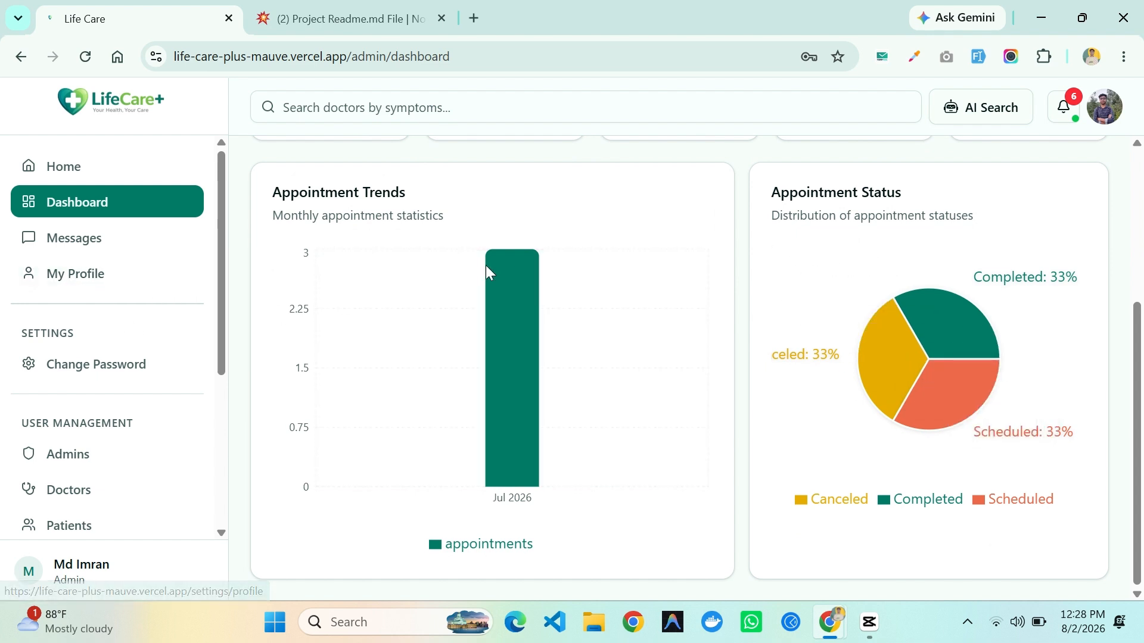
{"action": "left_click", "coordinate": [171, 362]}
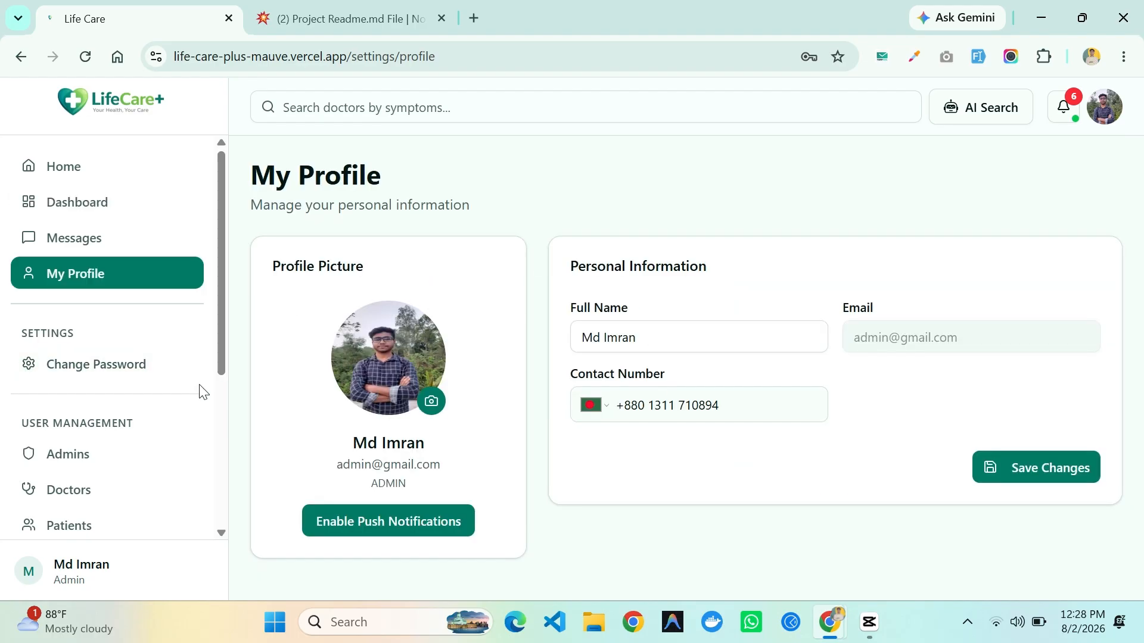
Open the Admins Management page and view the Add New Admin form, closing it without creating an admin
{"action": "scroll", "coordinate": [153, 387], "scroll_direction": "down", "scroll_amount": 1}
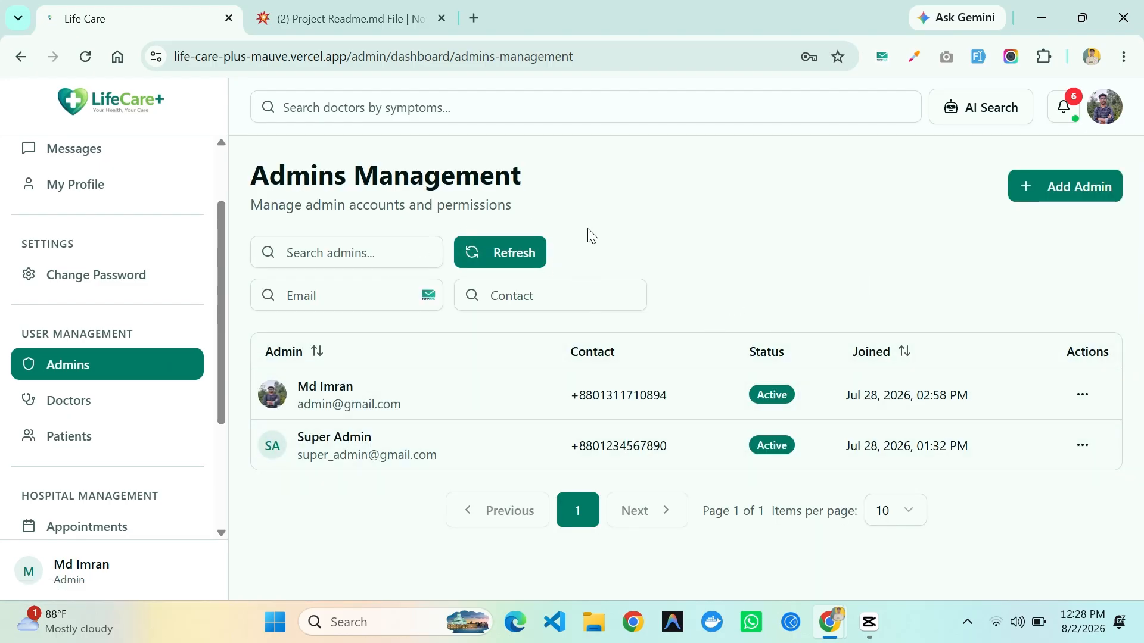
{"action": "left_click", "coordinate": [1028, 197]}
{"action": "left_click", "coordinate": [929, 245]}
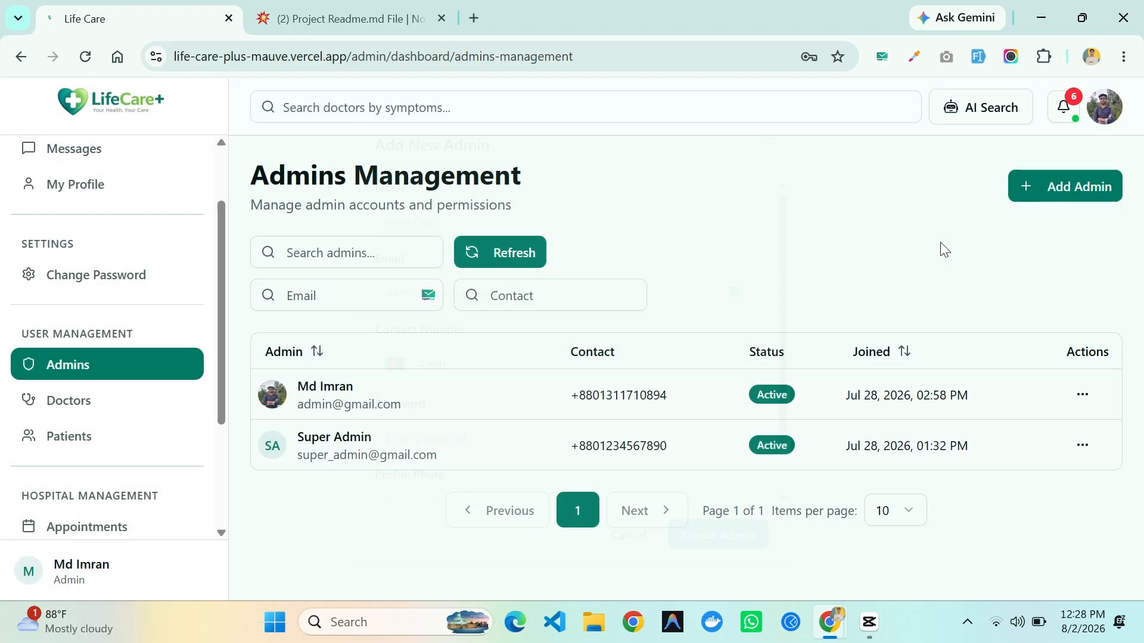
Open the Patients management page and look through the full list of registered patients
{"action": "scroll", "coordinate": [95, 357], "scroll_direction": "down", "scroll_amount": 2}
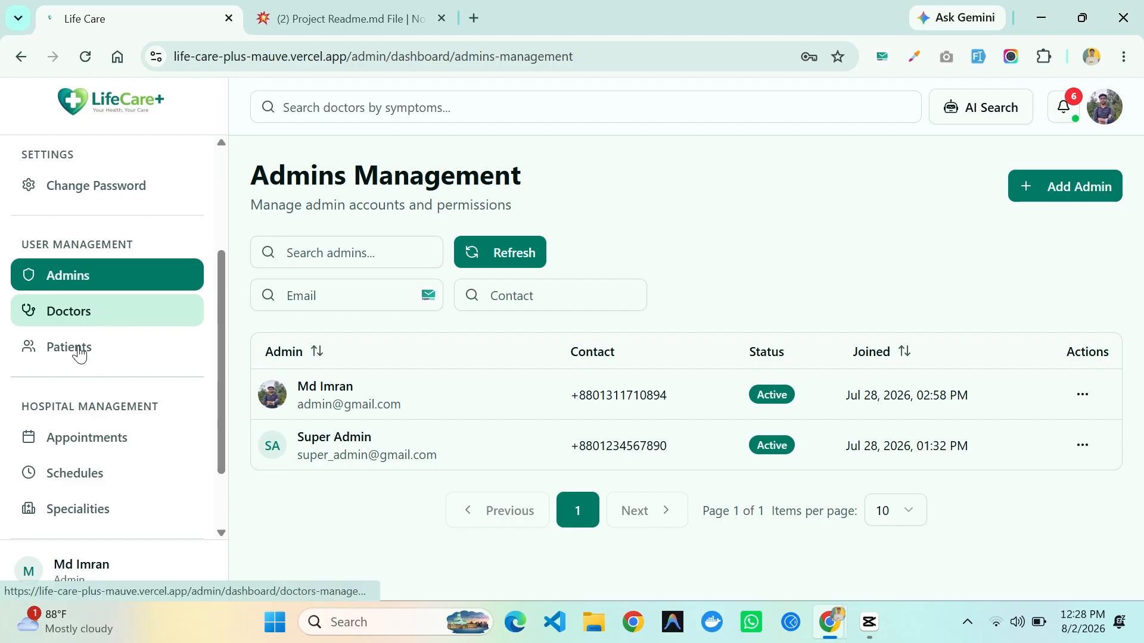
{"action": "left_click", "coordinate": [78, 363]}
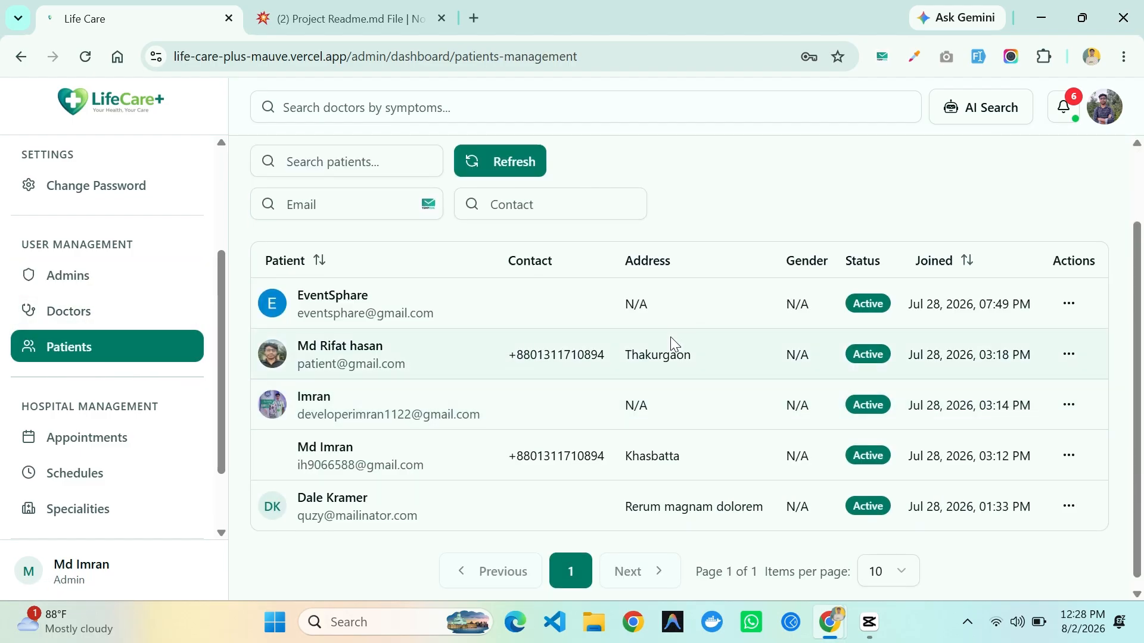
{"action": "scroll", "coordinate": [683, 487], "scroll_direction": "down", "scroll_amount": 3}
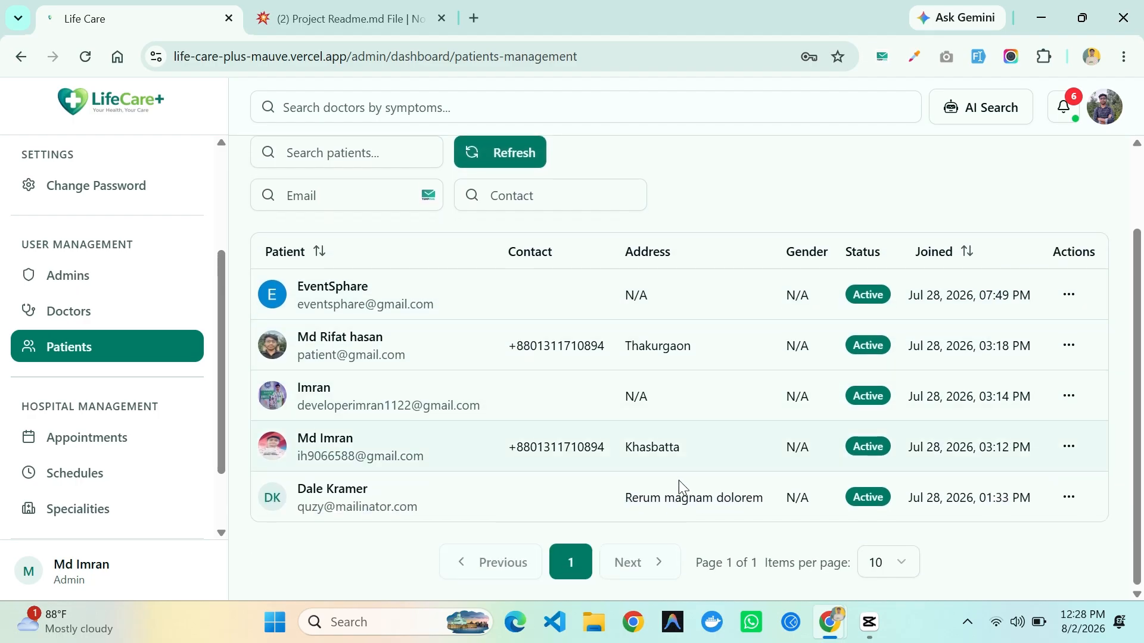
Open the admin's Appointments Management page, and view the metric cards and log filters on the Monitoring page
{"action": "scroll", "coordinate": [15, 396], "scroll_direction": "down", "scroll_amount": 2}
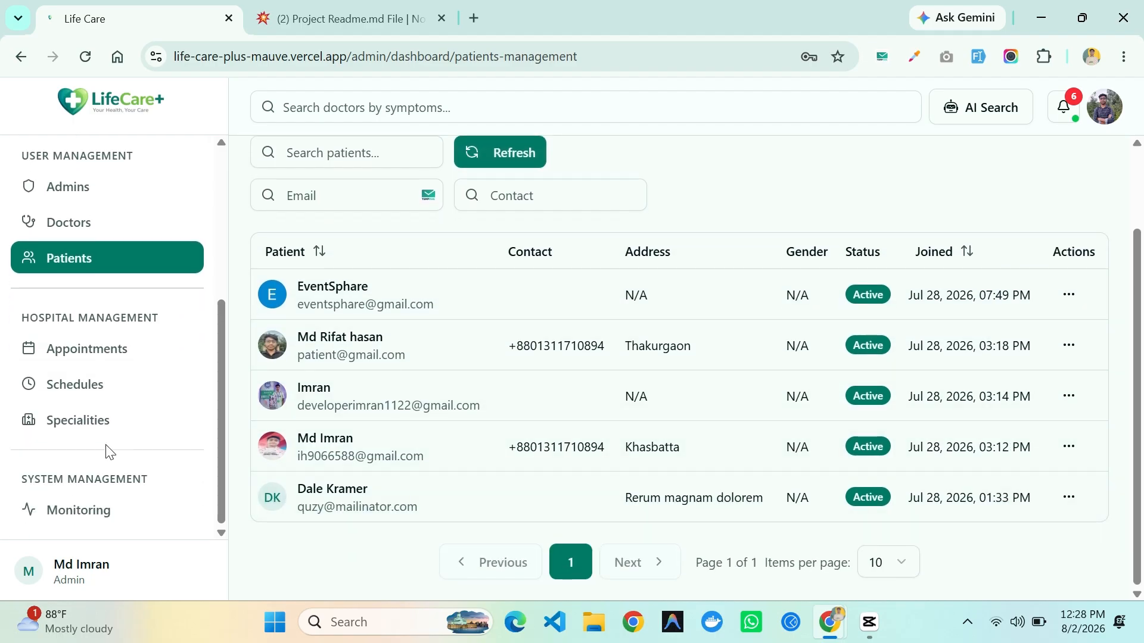
{"action": "left_click", "coordinate": [68, 356]}
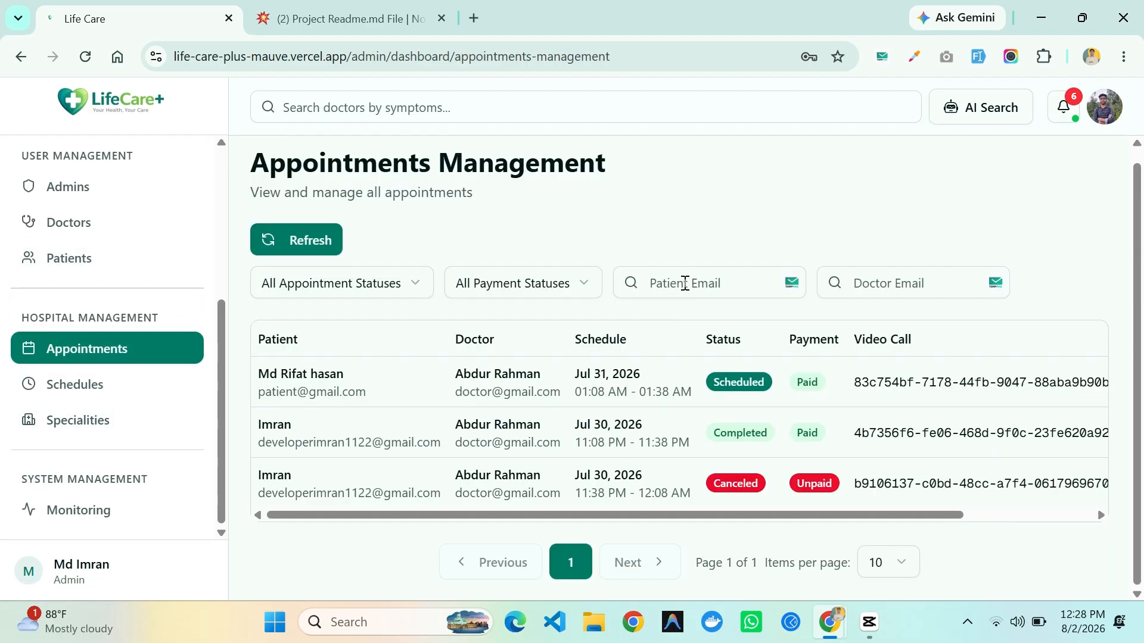
{"action": "left_click", "coordinate": [98, 510]}
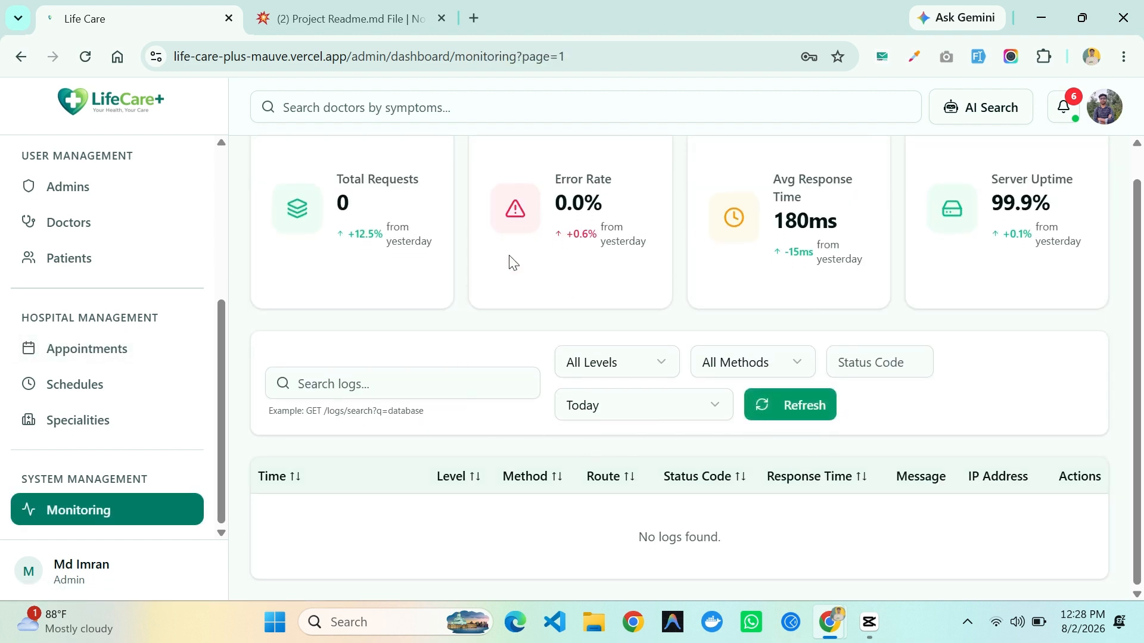
{"action": "scroll", "coordinate": [338, 228], "scroll_direction": "up", "scroll_amount": 1}
{"action": "double_click", "coordinate": [563, 212]}
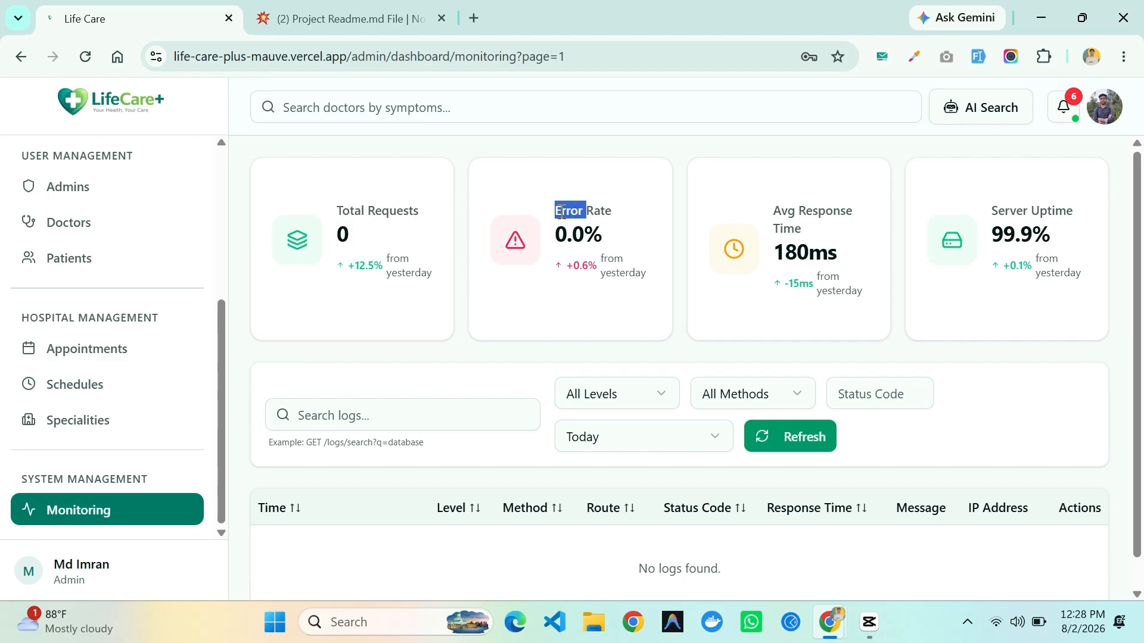
{"action": "left_click", "coordinate": [641, 227]}
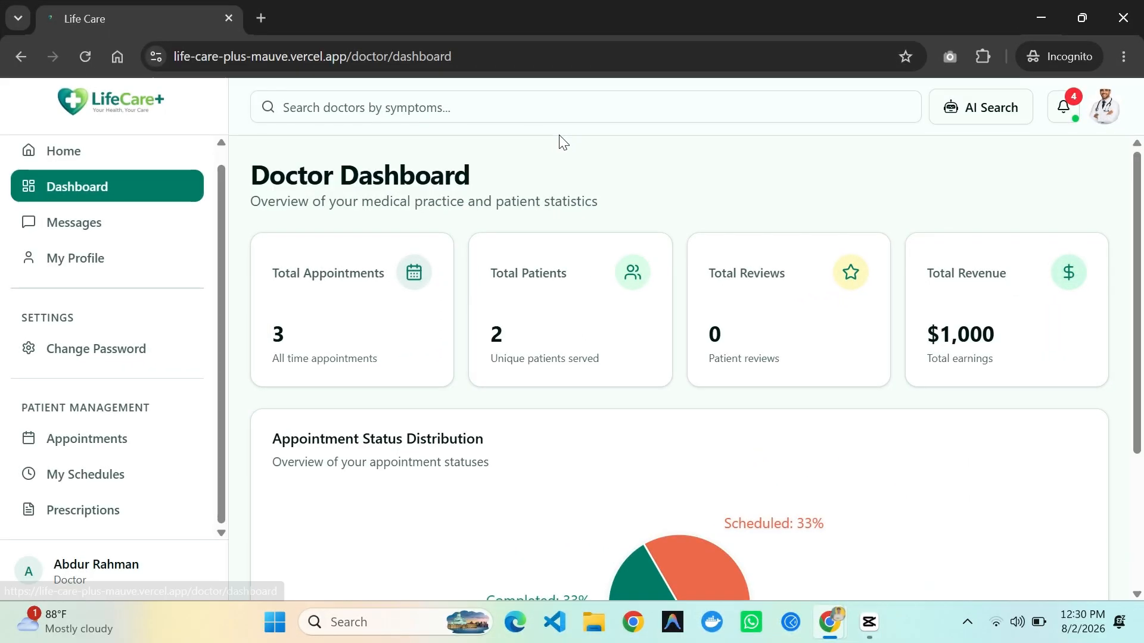
Examine the doctor dashboard's summary cards and Appointment Status Distribution chart, and open the doctor's Messages page
{"action": "scroll", "coordinate": [655, 393], "scroll_direction": "down", "scroll_amount": 3}
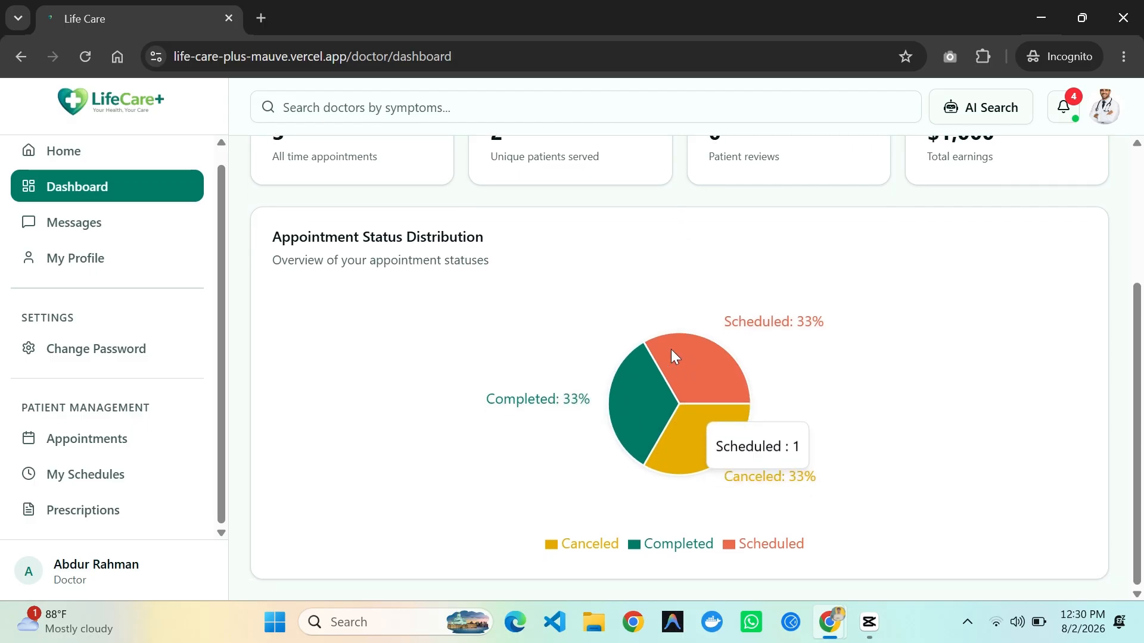
{"action": "scroll", "coordinate": [685, 512], "scroll_direction": "up", "scroll_amount": 3}
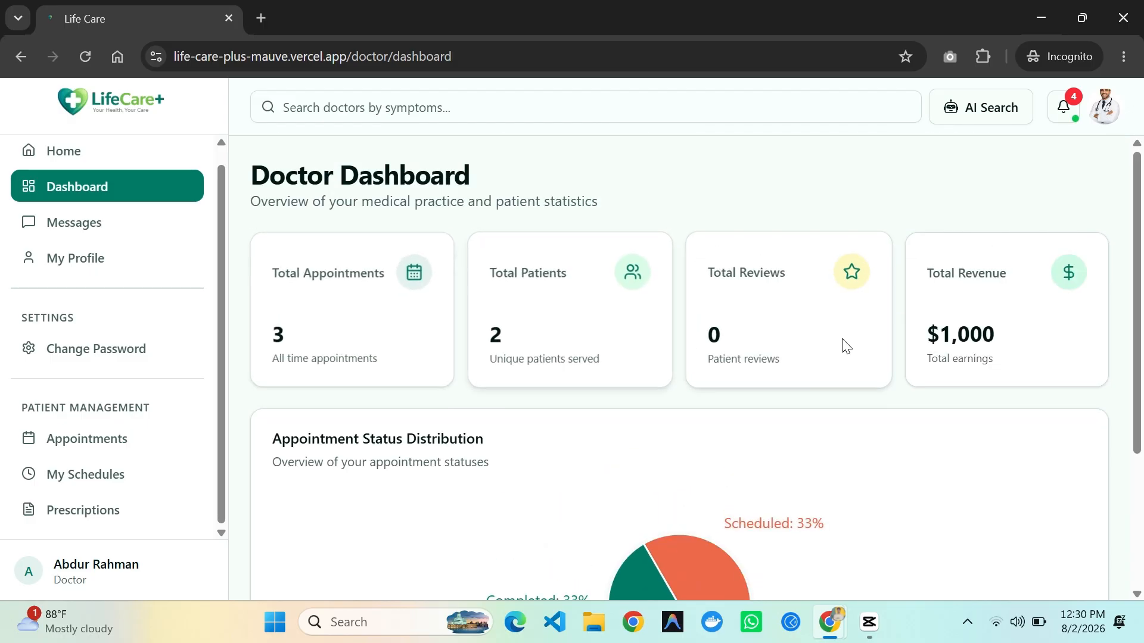
{"action": "left_click", "coordinate": [101, 238]}
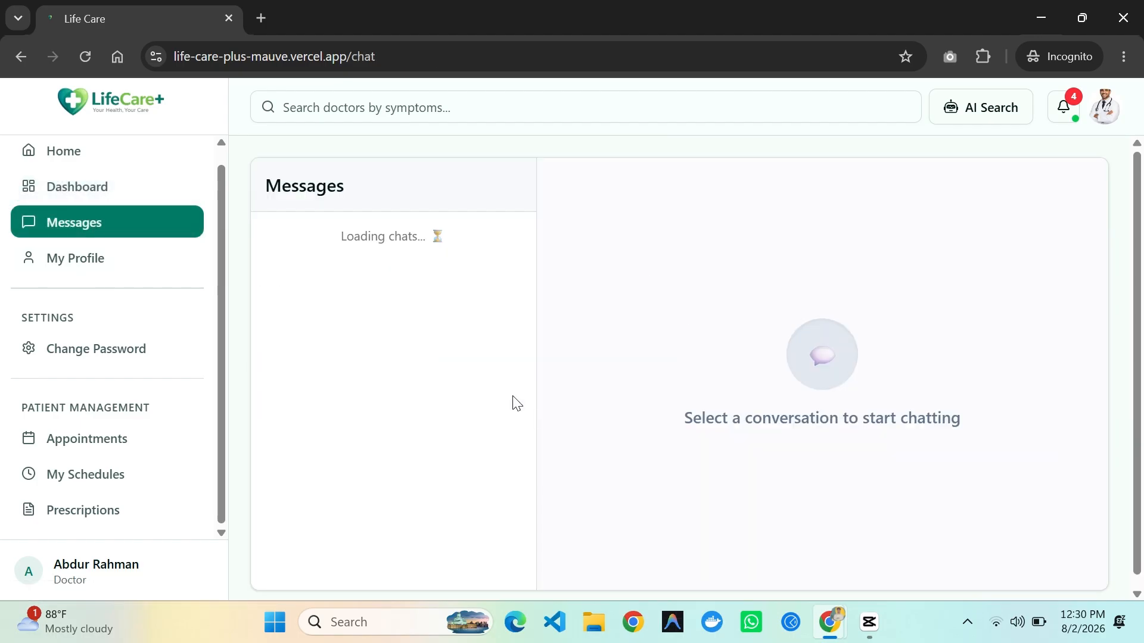
{"action": "scroll", "coordinate": [516, 398], "scroll_direction": "down", "scroll_amount": 1}
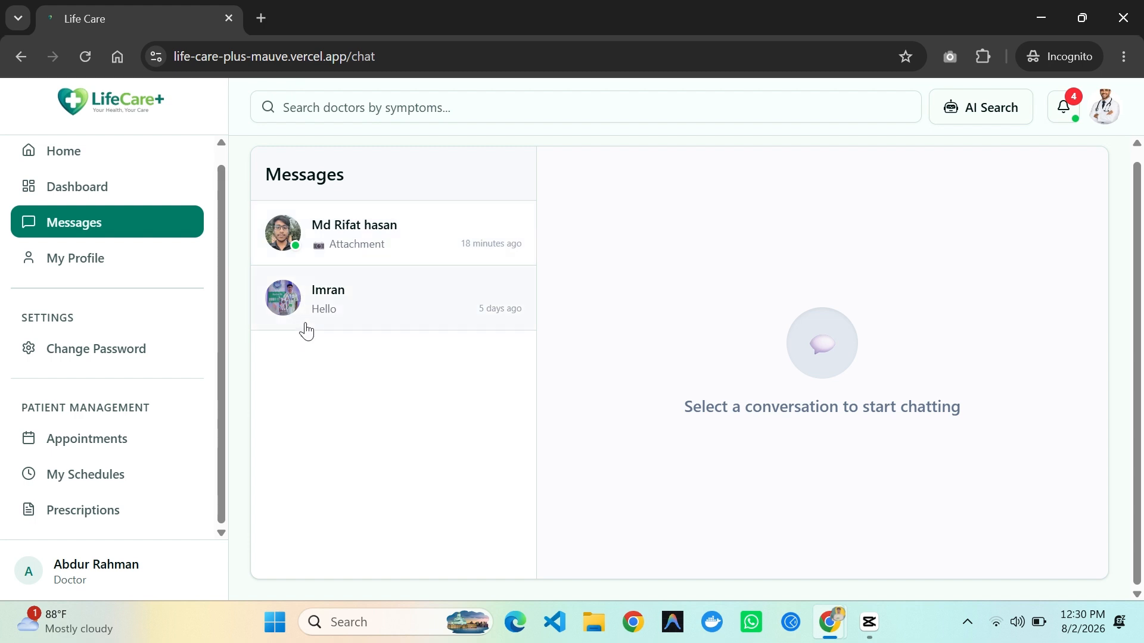
Open the doctor's My Appointments list, and view the full details of the prescription listed under My Prescriptions
{"action": "left_click", "coordinate": [79, 441]}
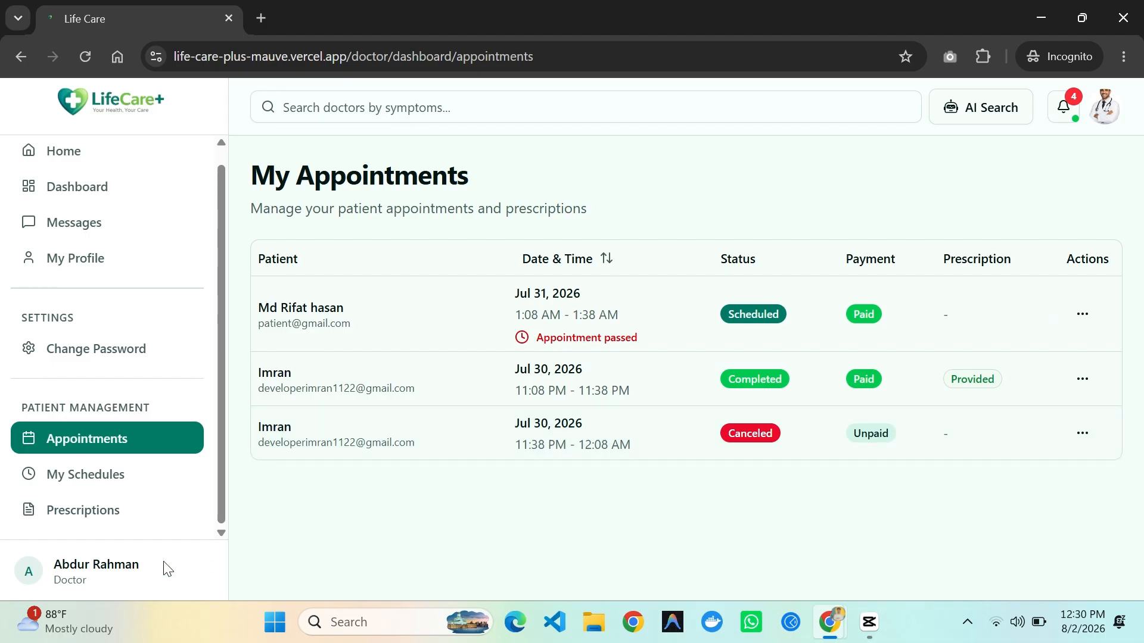
{"action": "left_click", "coordinate": [96, 516]}
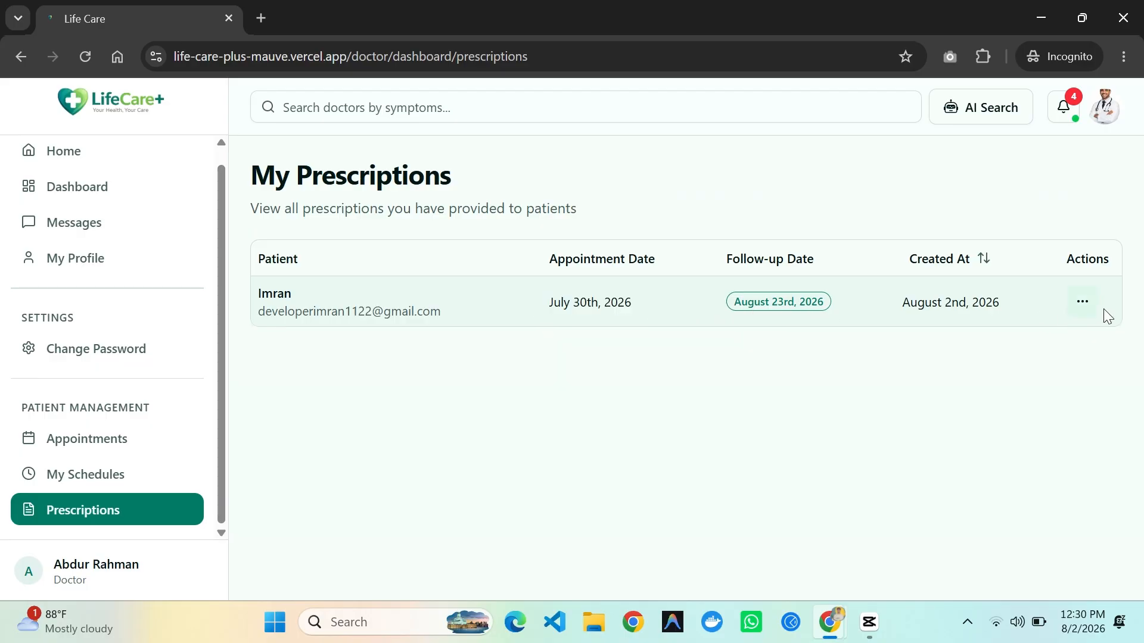
{"action": "left_click", "coordinate": [1086, 305]}
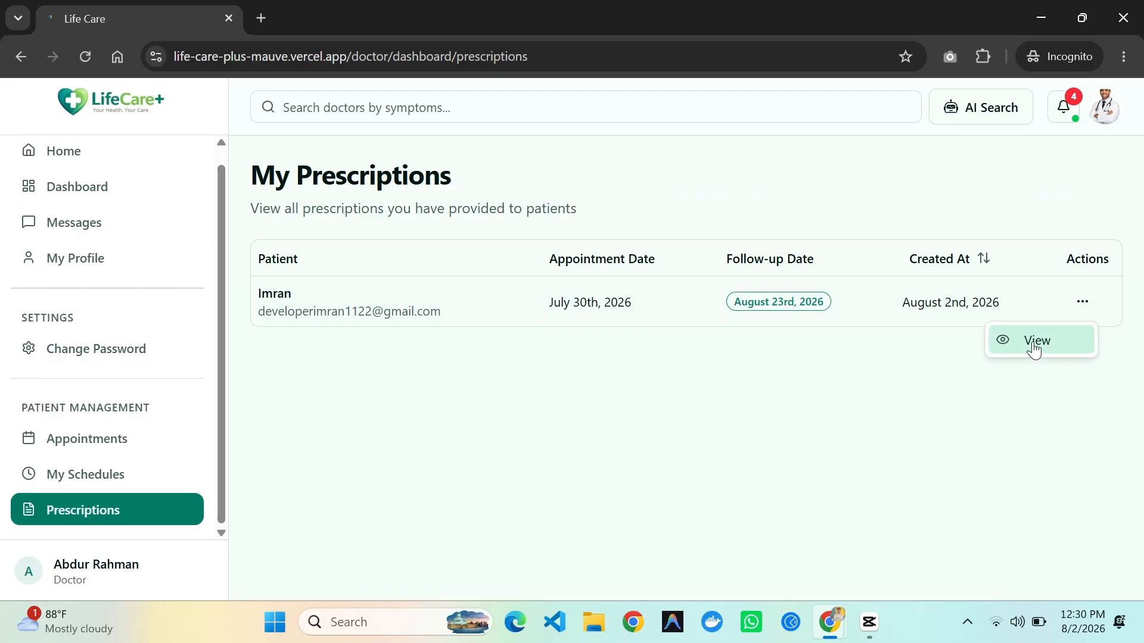
{"action": "left_click", "coordinate": [1035, 342]}
{"action": "scroll", "coordinate": [555, 384], "scroll_direction": "down", "scroll_amount": 5}
{"action": "scroll", "coordinate": [545, 417], "scroll_direction": "up", "scroll_amount": 5}
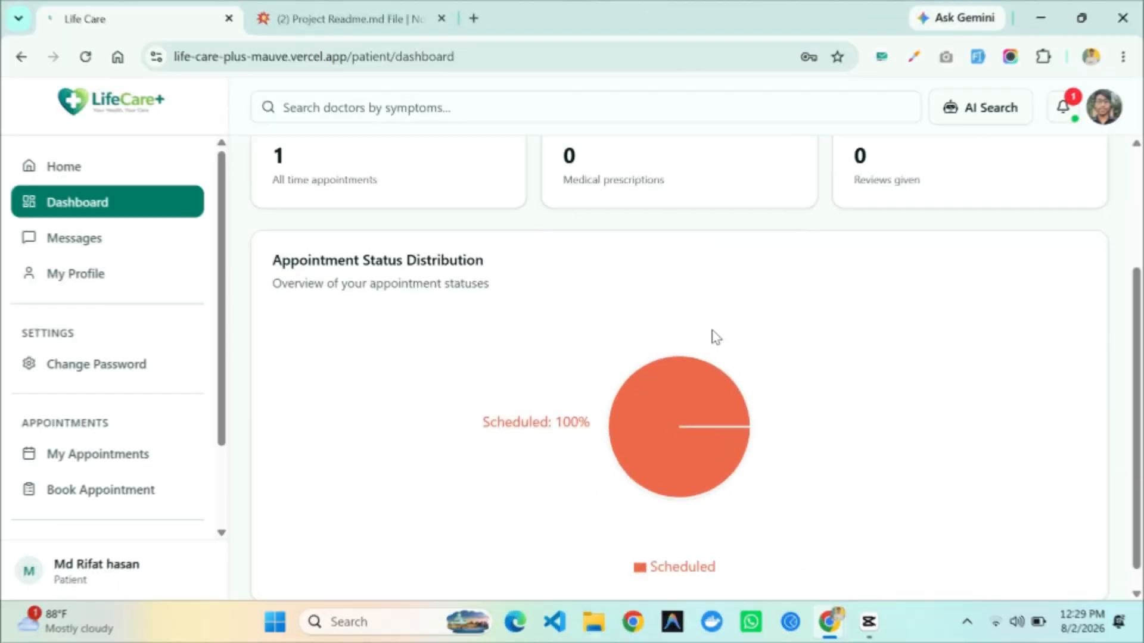
View the patient dashboard's chart and summary cards, and open the first doctor conversation in the patient's Messages
{"action": "scroll", "coordinate": [957, 276], "scroll_direction": "up", "scroll_amount": 3}
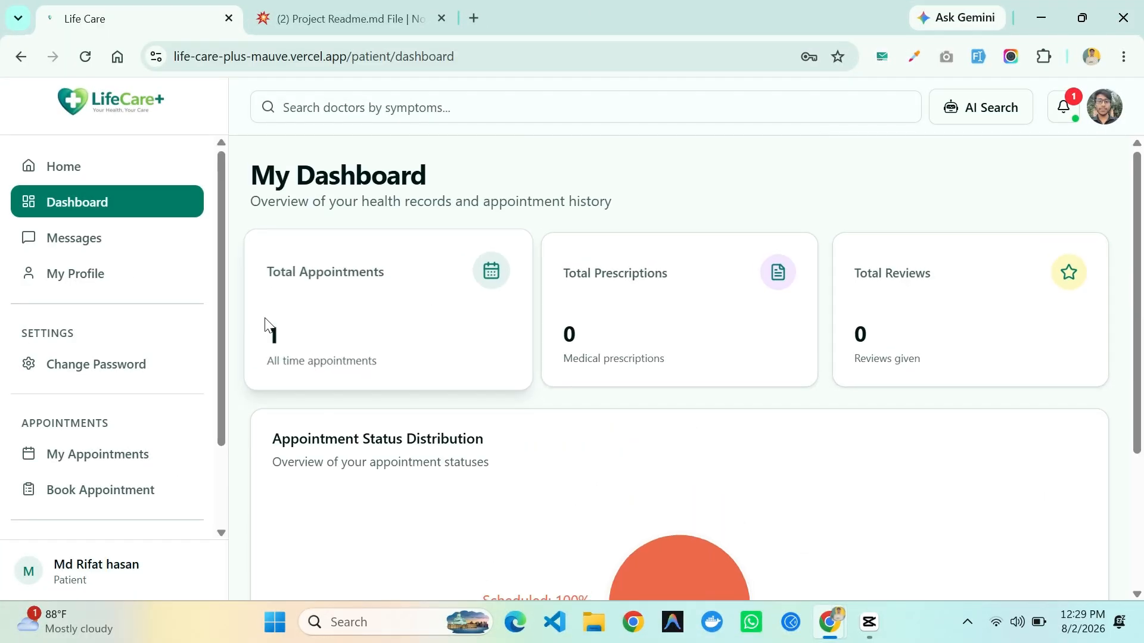
{"action": "left_click", "coordinate": [74, 238]}
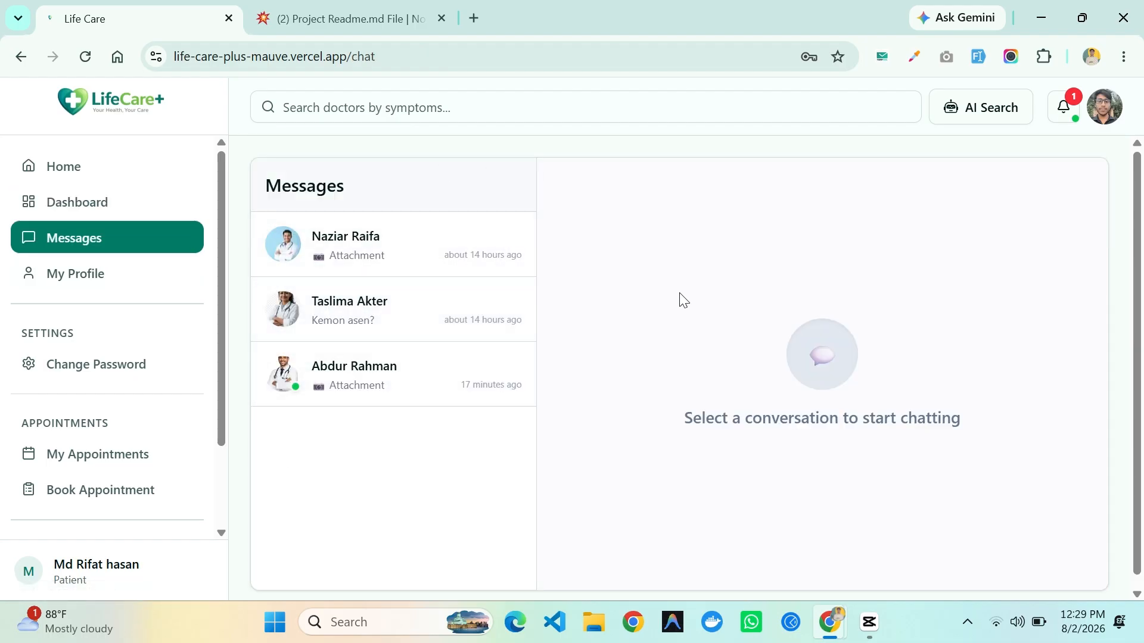
{"action": "left_click", "coordinate": [374, 262]}
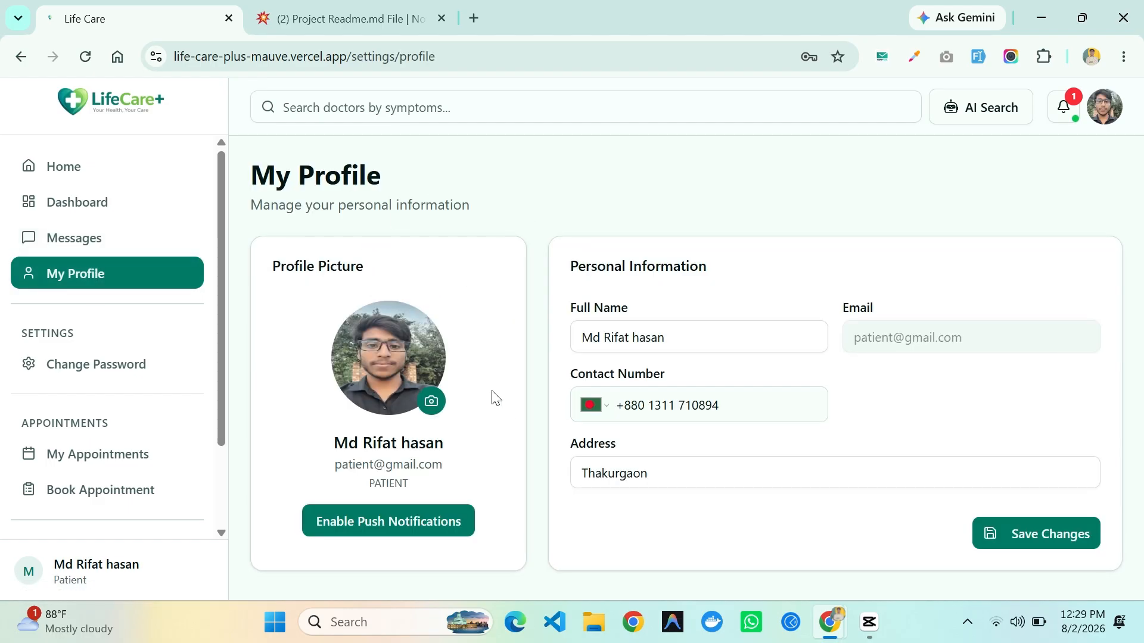
Open the patient's My Appointments page and look over the appointment card with its schedule and video call options
{"action": "scroll", "coordinate": [26, 460], "scroll_direction": "down", "scroll_amount": 1}
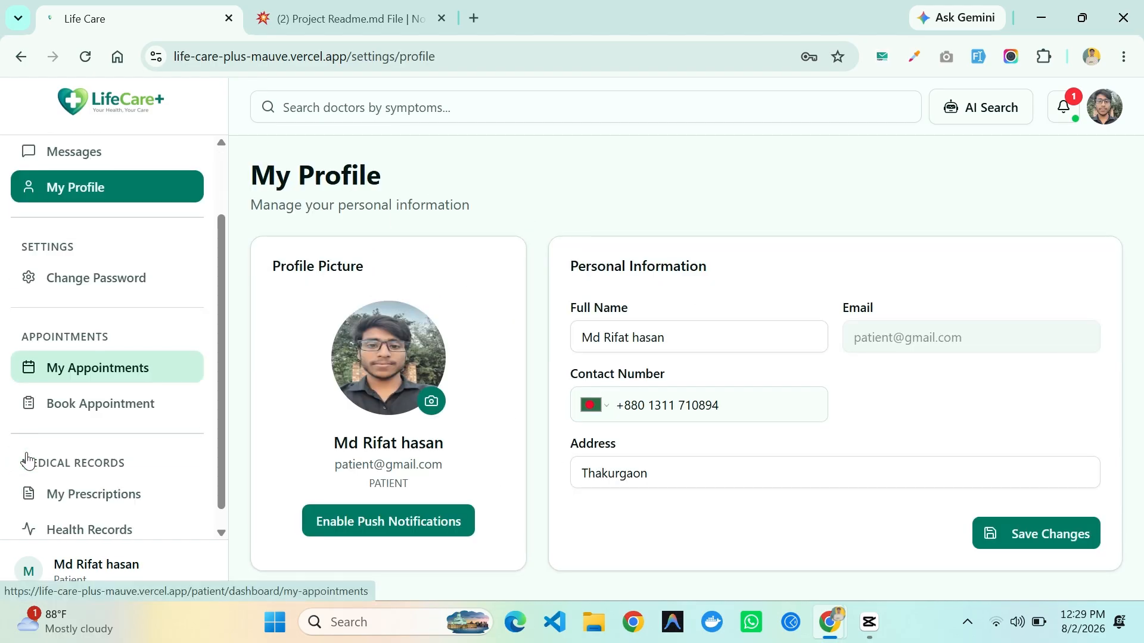
{"action": "left_click", "coordinate": [95, 374]}
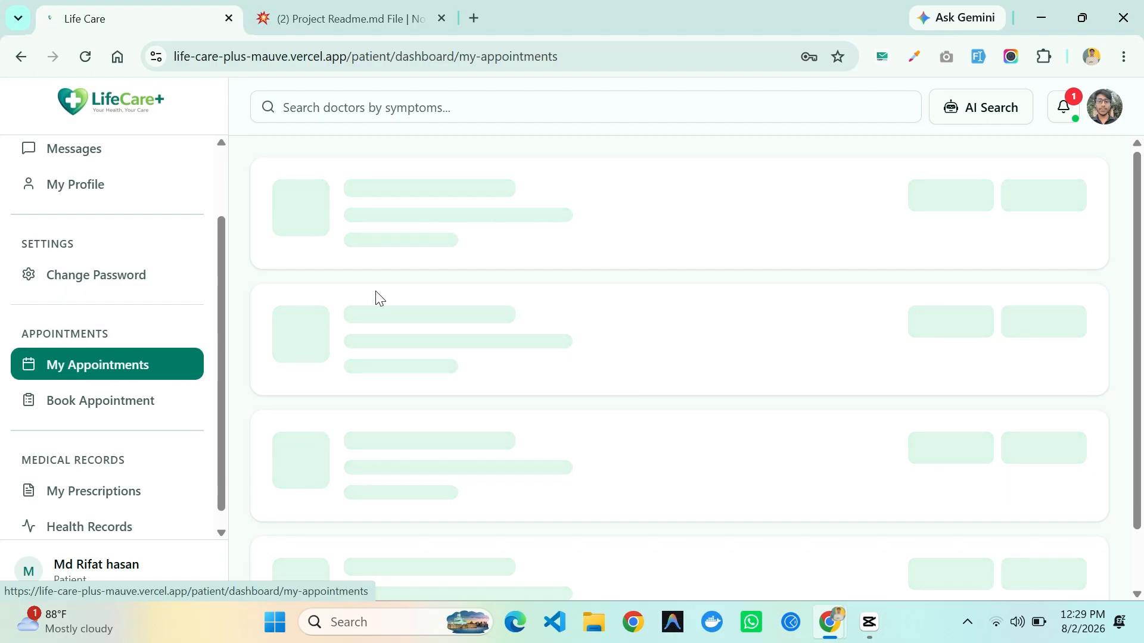
{"action": "scroll", "coordinate": [386, 436], "scroll_direction": "down", "scroll_amount": 1}
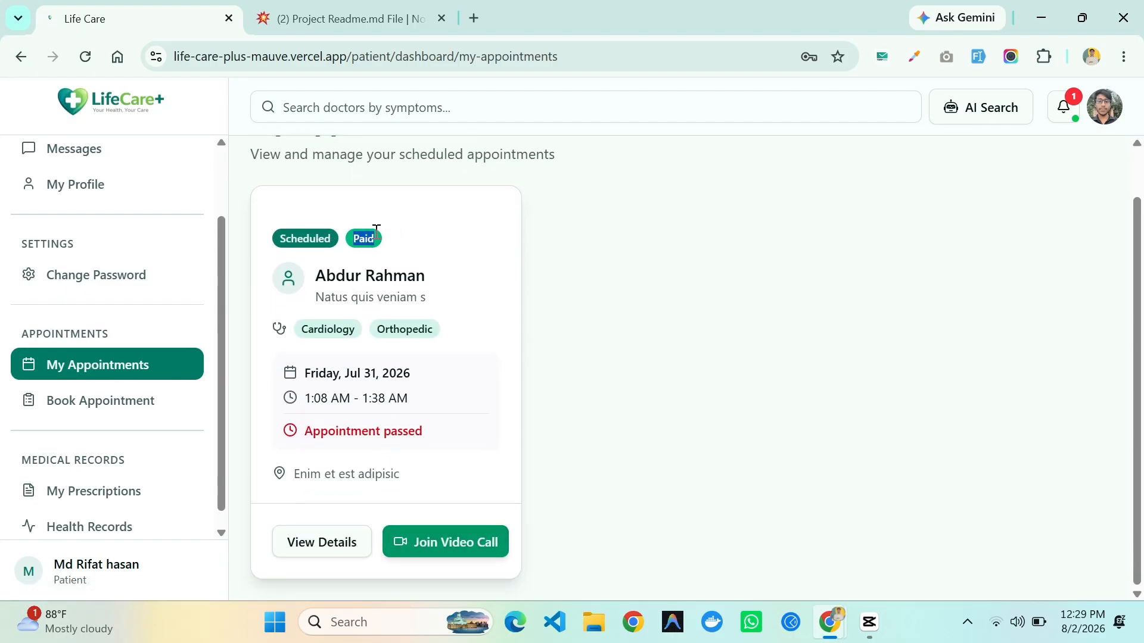
{"action": "scroll", "coordinate": [104, 500], "scroll_direction": "down", "scroll_amount": 1}
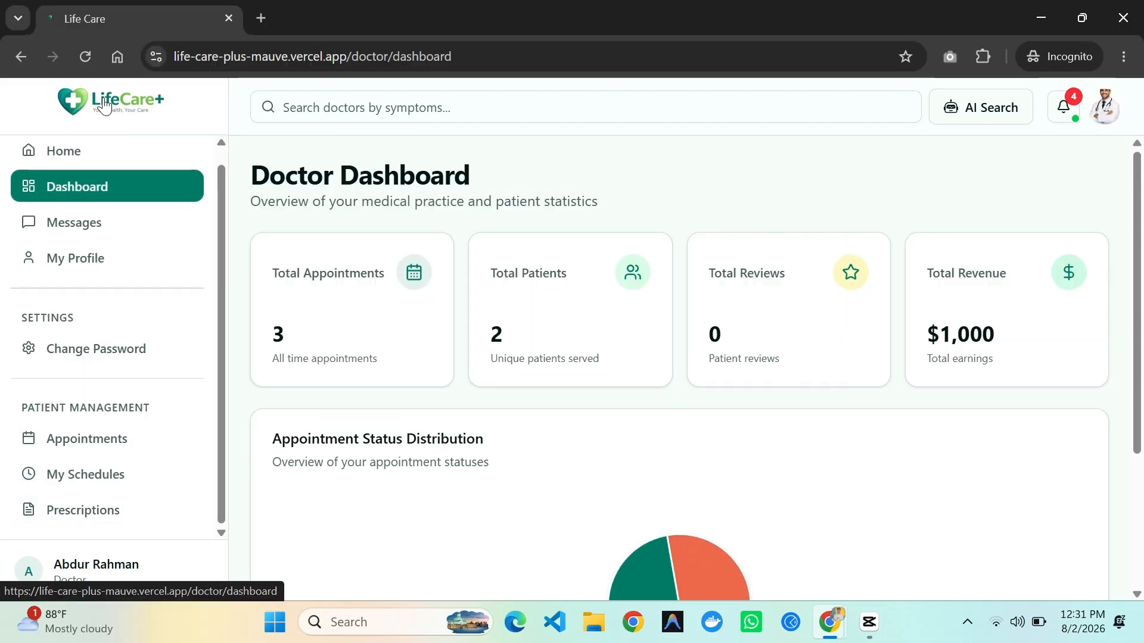
Open the LifeCare+ home page from the doctor account and look through it from the hero section downward
{"action": "left_click", "coordinate": [56, 164]}
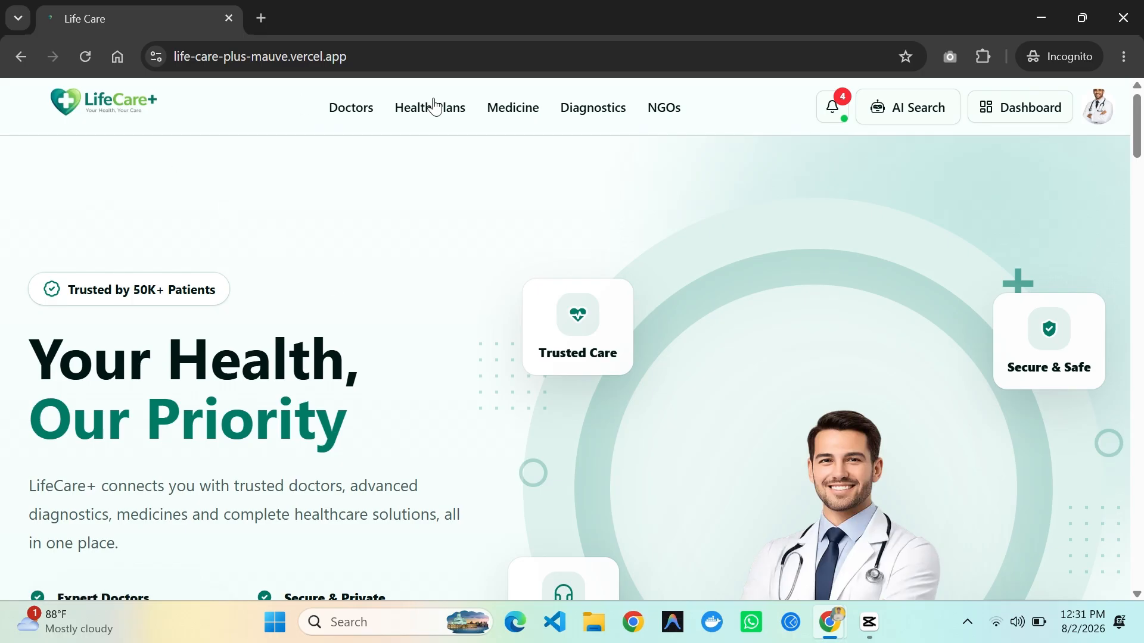
{"action": "scroll", "coordinate": [394, 197], "scroll_direction": "down", "scroll_amount": 3}
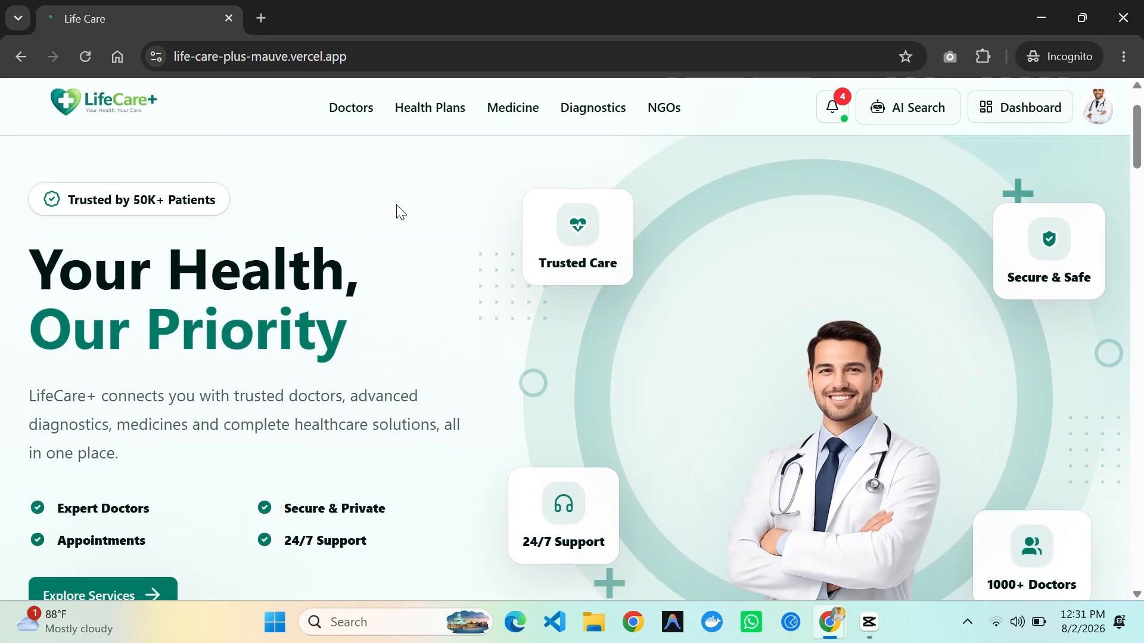
{"action": "left_click_drag", "start_coordinate": [1139, 172], "coordinate": [1140, 593]}
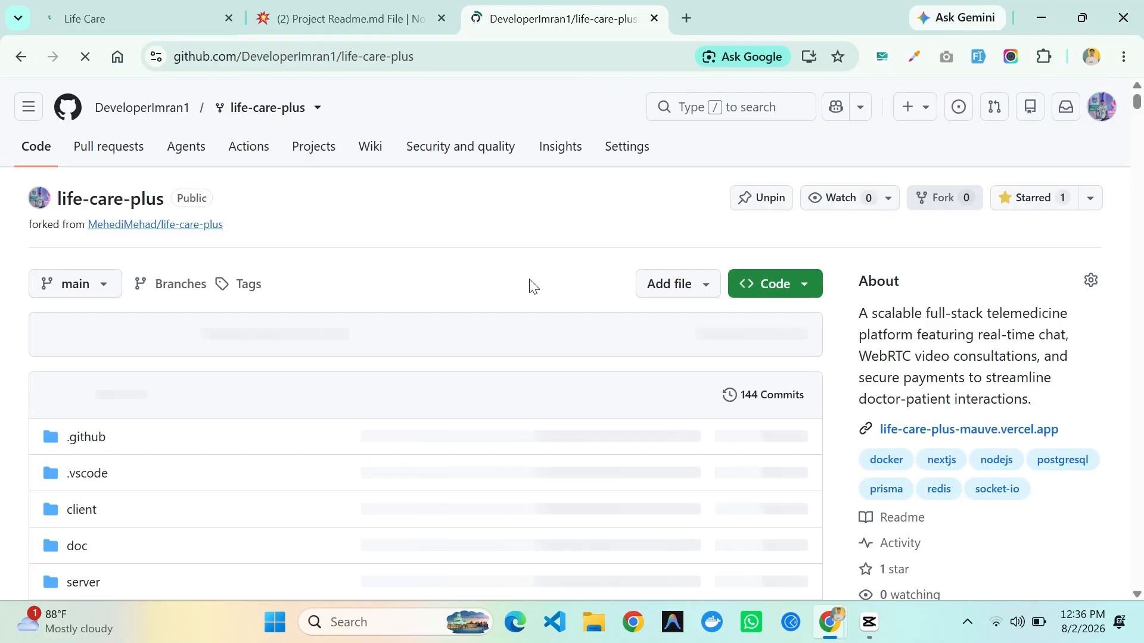
Look through the life-care-plus GitHub repository from its address and file list to the README's technology badges and Table of Contents
{"action": "left_click", "coordinate": [481, 56]}
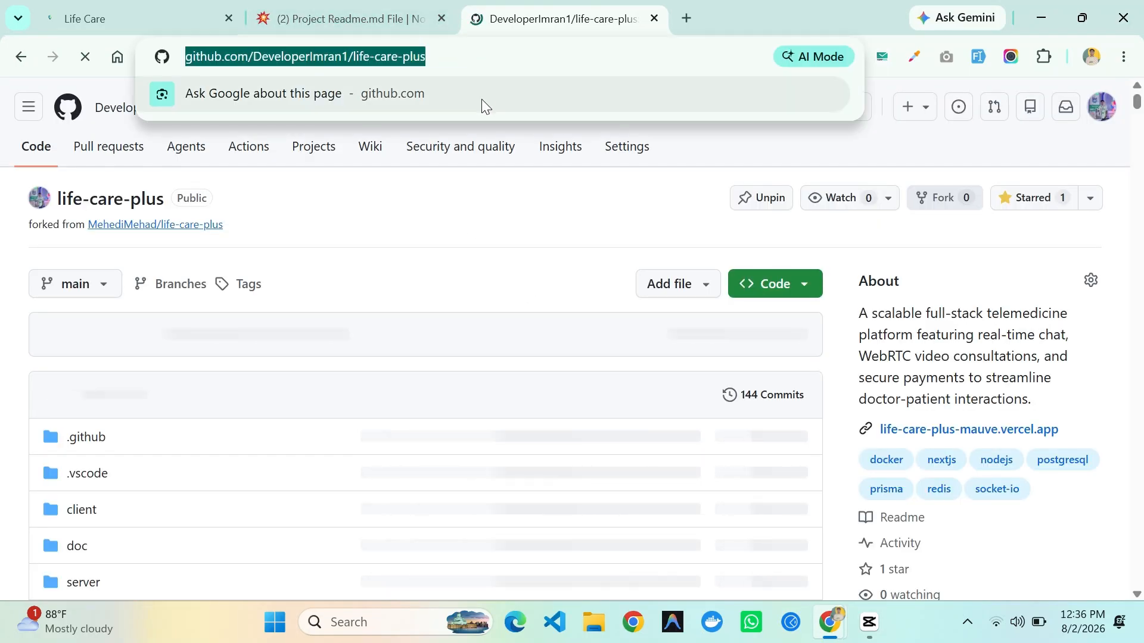
{"action": "left_click", "coordinate": [856, 170]}
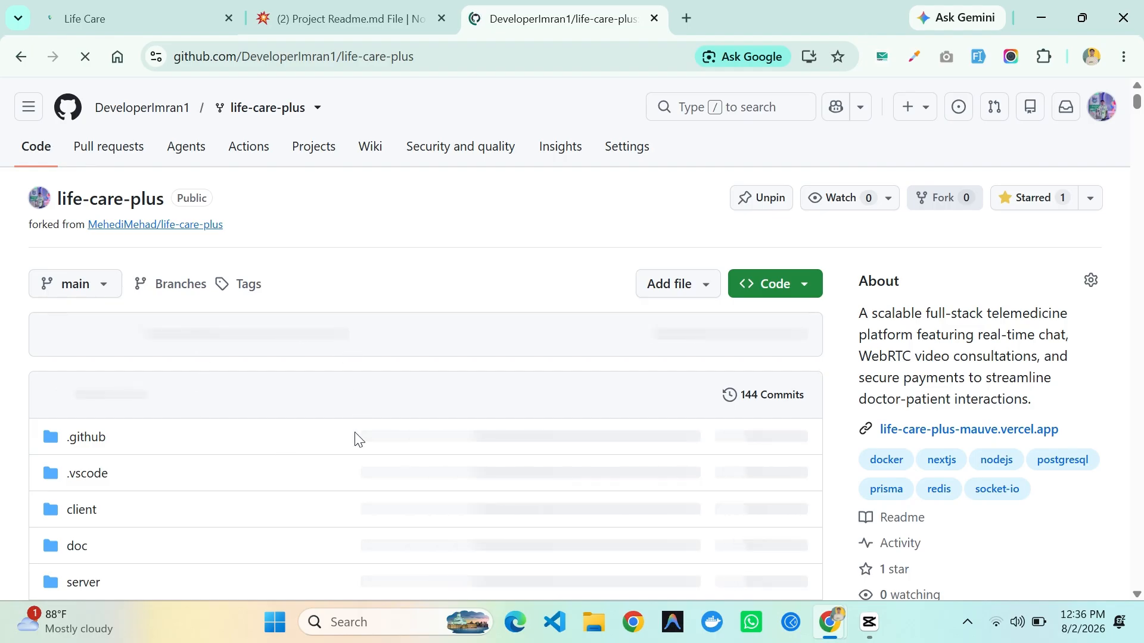
{"action": "scroll", "coordinate": [655, 398], "scroll_direction": "down", "scroll_amount": 3}
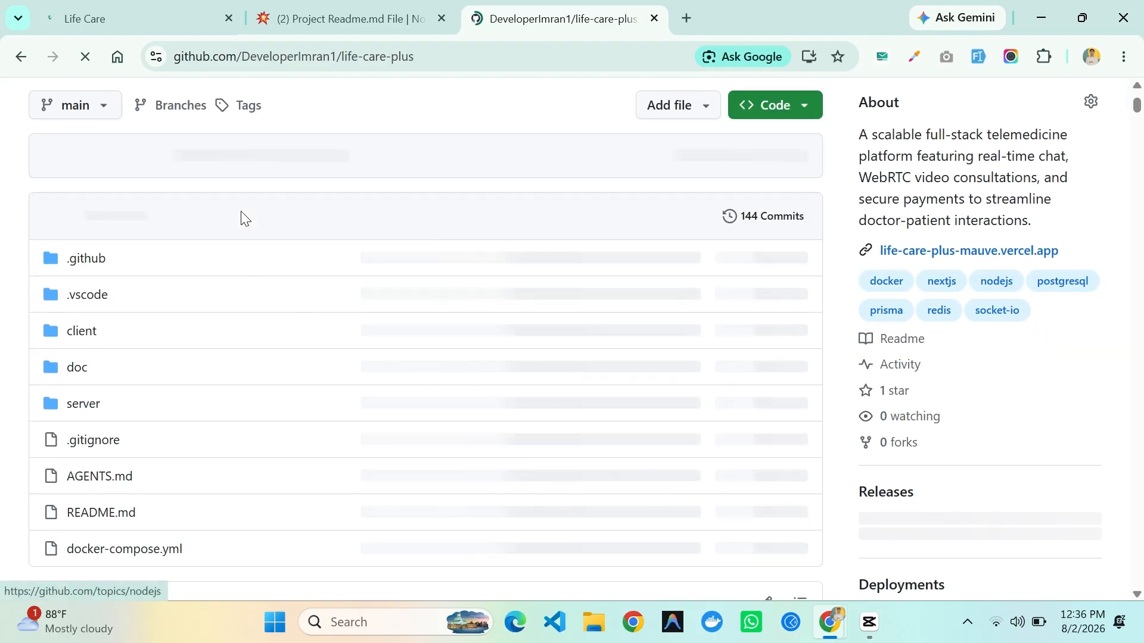
{"action": "scroll", "coordinate": [101, 419], "scroll_direction": "down", "scroll_amount": 3}
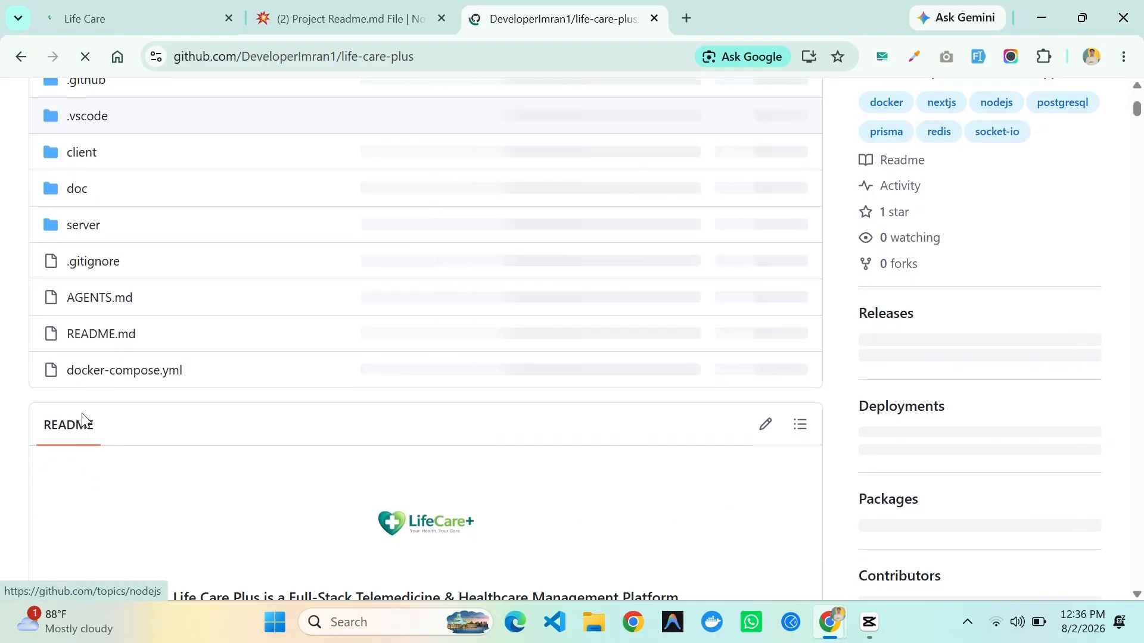
{"action": "scroll", "coordinate": [250, 433], "scroll_direction": "down", "scroll_amount": 5}
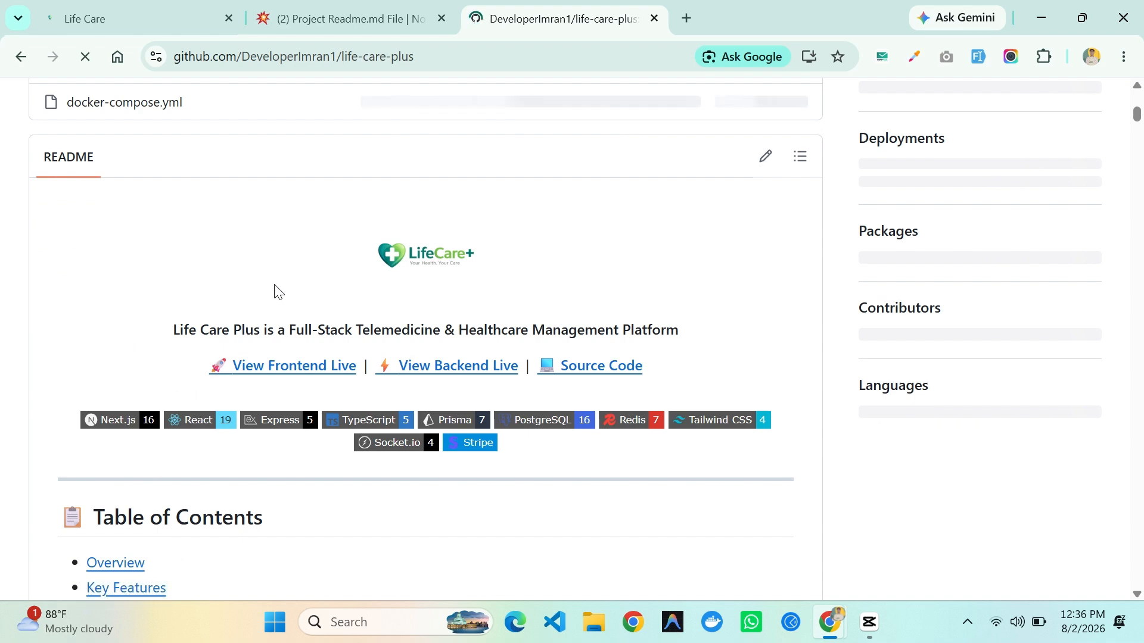
{"action": "scroll", "coordinate": [260, 406], "scroll_direction": "down", "scroll_amount": 5}
{"action": "scroll", "coordinate": [238, 448], "scroll_direction": "up", "scroll_amount": 3}
{"action": "scroll", "coordinate": [241, 445], "scroll_direction": "down", "scroll_amount": 2}
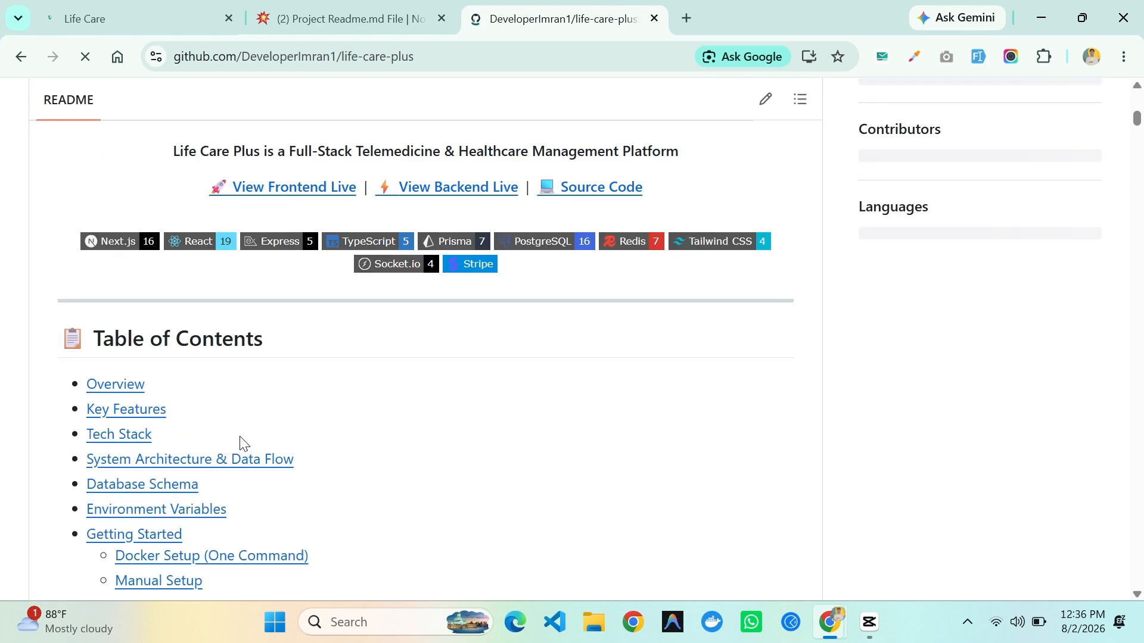
Read the README's Overview, Project Goal, Key Features for each role, and the frontend and backend Tech Stack tables
{"action": "scroll", "coordinate": [241, 447], "scroll_direction": "down", "scroll_amount": 13}
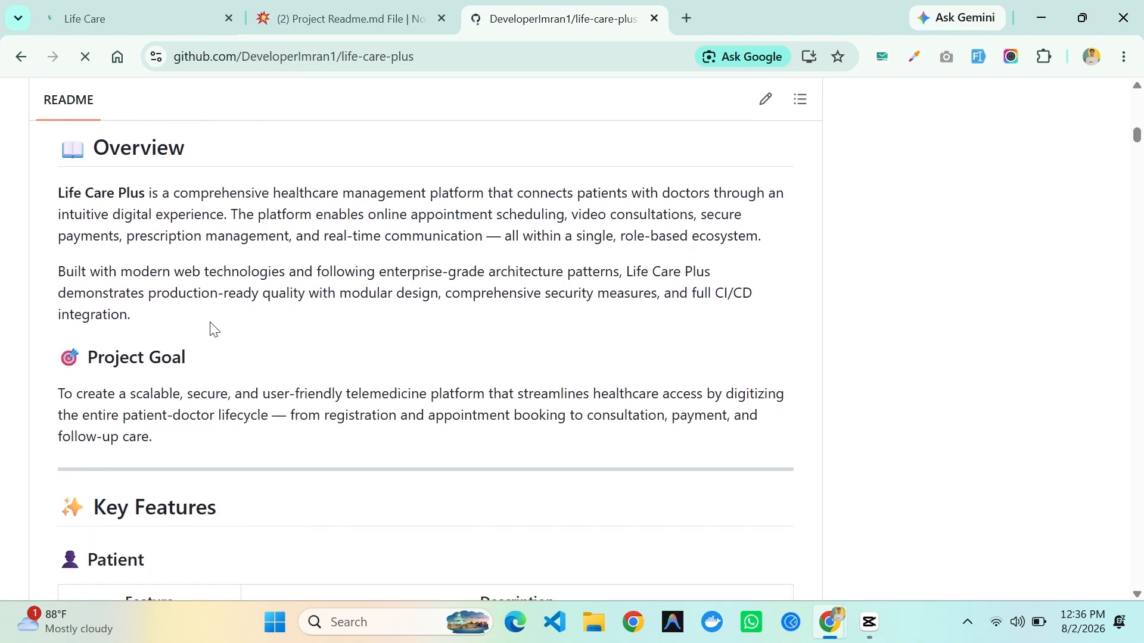
{"action": "scroll", "coordinate": [210, 433], "scroll_direction": "down", "scroll_amount": 3}
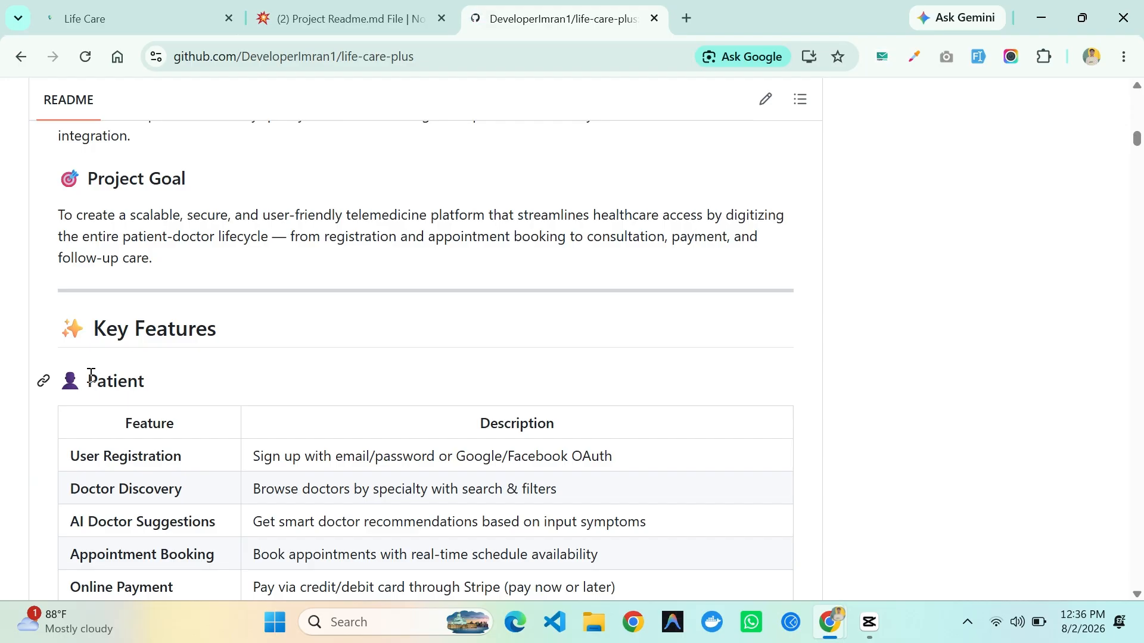
{"action": "double_click", "coordinate": [175, 386]}
{"action": "scroll", "coordinate": [223, 393], "scroll_direction": "down", "scroll_amount": 8}
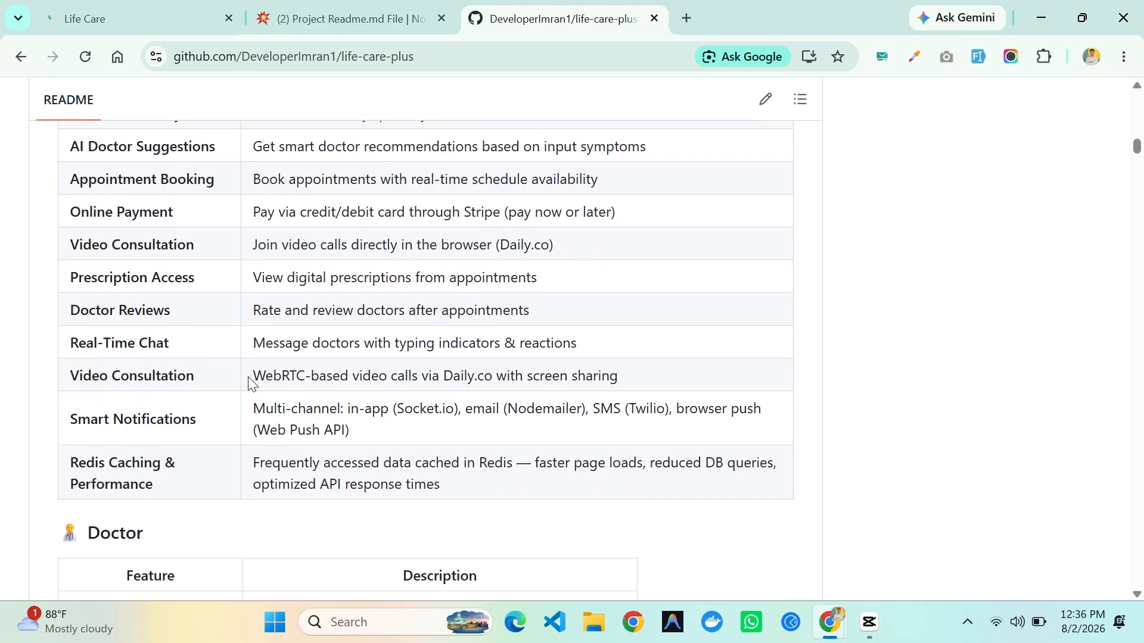
{"action": "scroll", "coordinate": [181, 457], "scroll_direction": "down", "scroll_amount": 10}
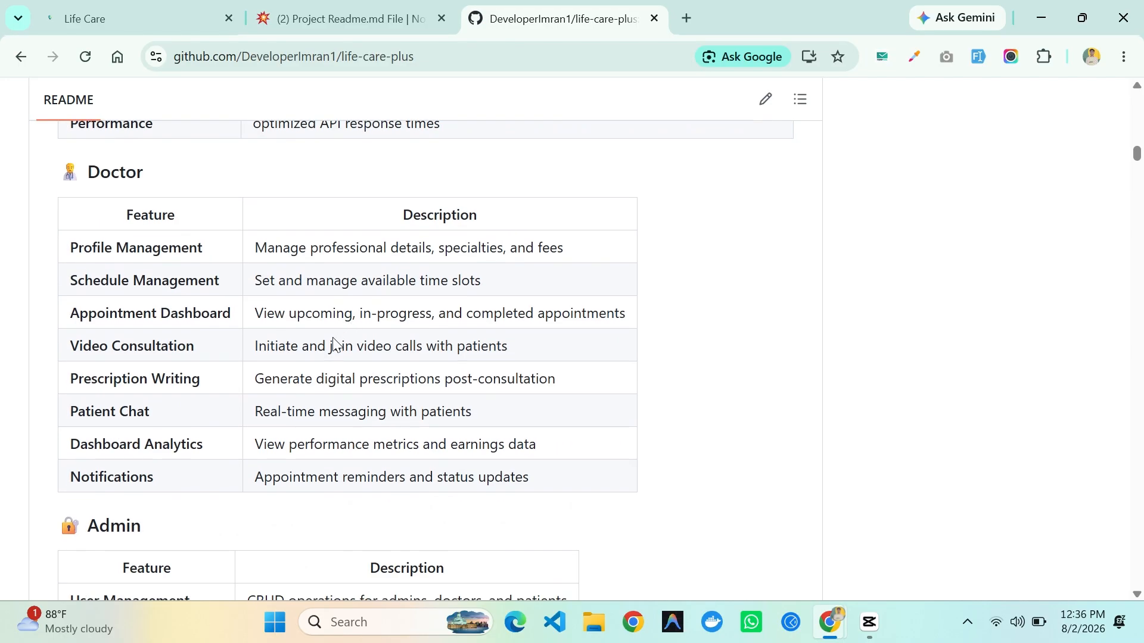
{"action": "scroll", "coordinate": [286, 379], "scroll_direction": "down", "scroll_amount": 11}
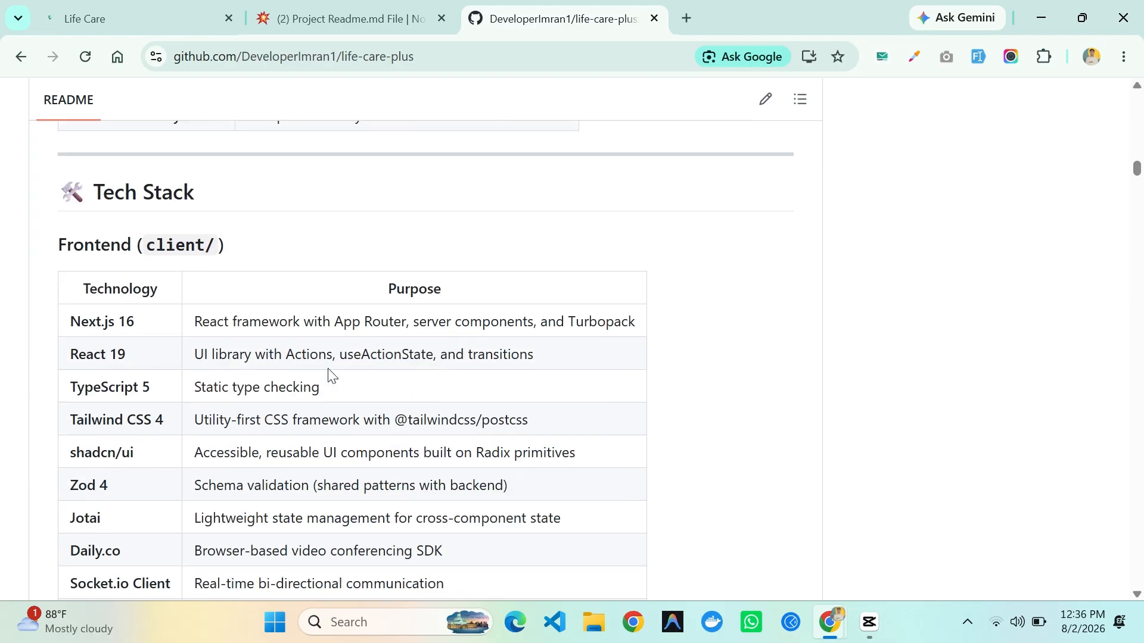
{"action": "scroll", "coordinate": [311, 380], "scroll_direction": "down", "scroll_amount": 11}
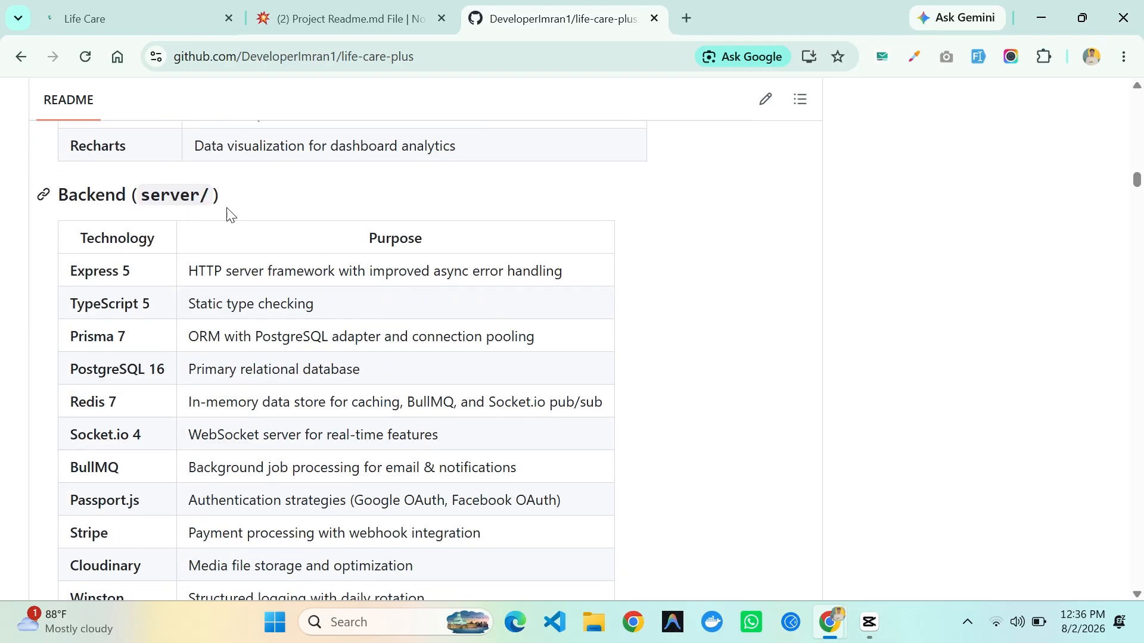
Examine the README's System Architecture diagram from the Next.js frontend through the API gateway and Express backend to the data and payment services
{"action": "scroll", "coordinate": [235, 431], "scroll_direction": "down", "scroll_amount": 6}
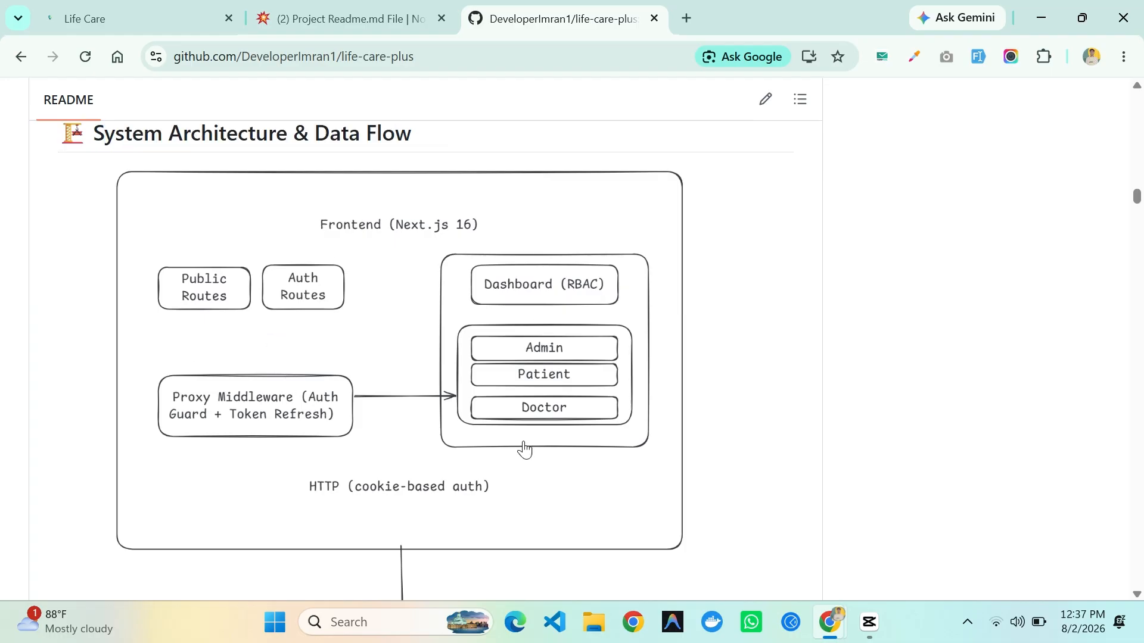
{"action": "scroll", "coordinate": [394, 334], "scroll_direction": "down", "scroll_amount": 6}
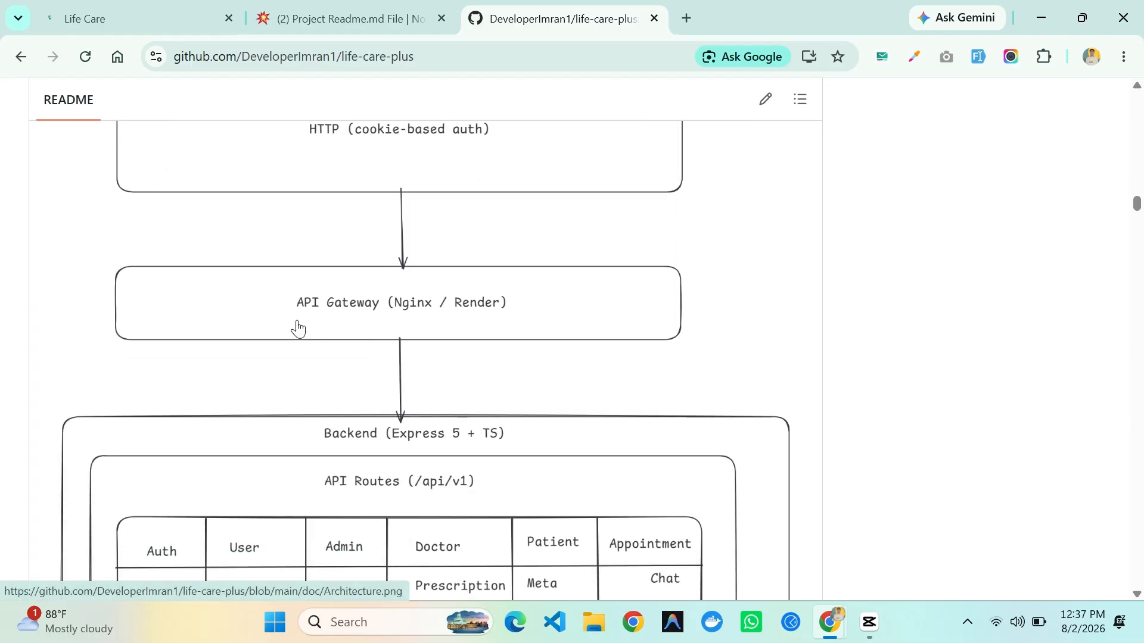
{"action": "scroll", "coordinate": [415, 318], "scroll_direction": "down", "scroll_amount": 6}
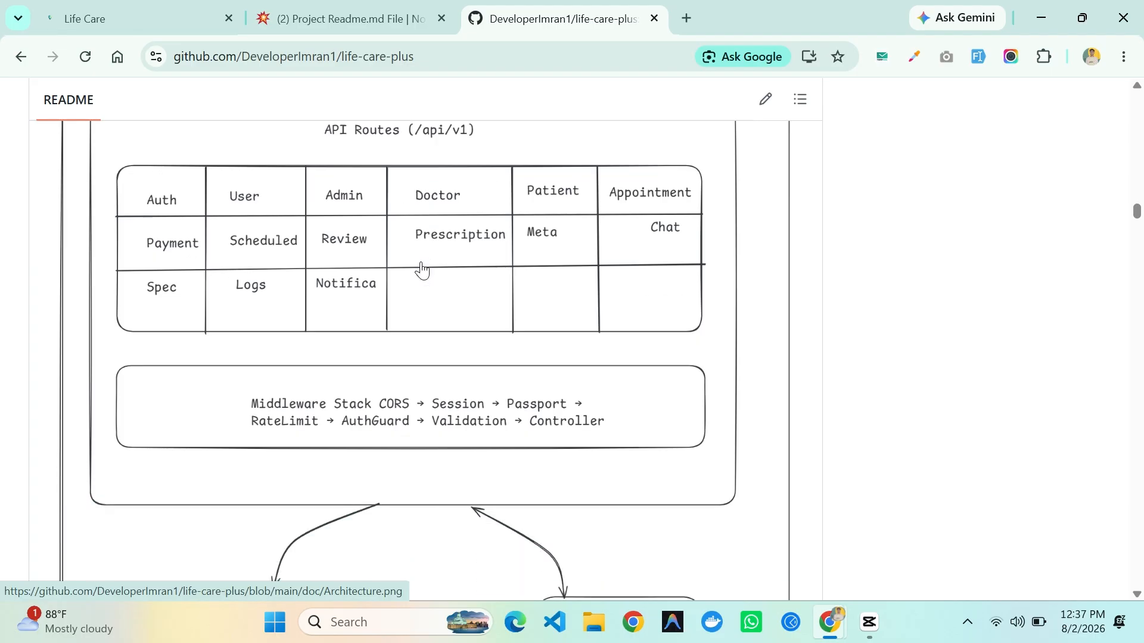
{"action": "scroll", "coordinate": [374, 298], "scroll_direction": "down", "scroll_amount": 6}
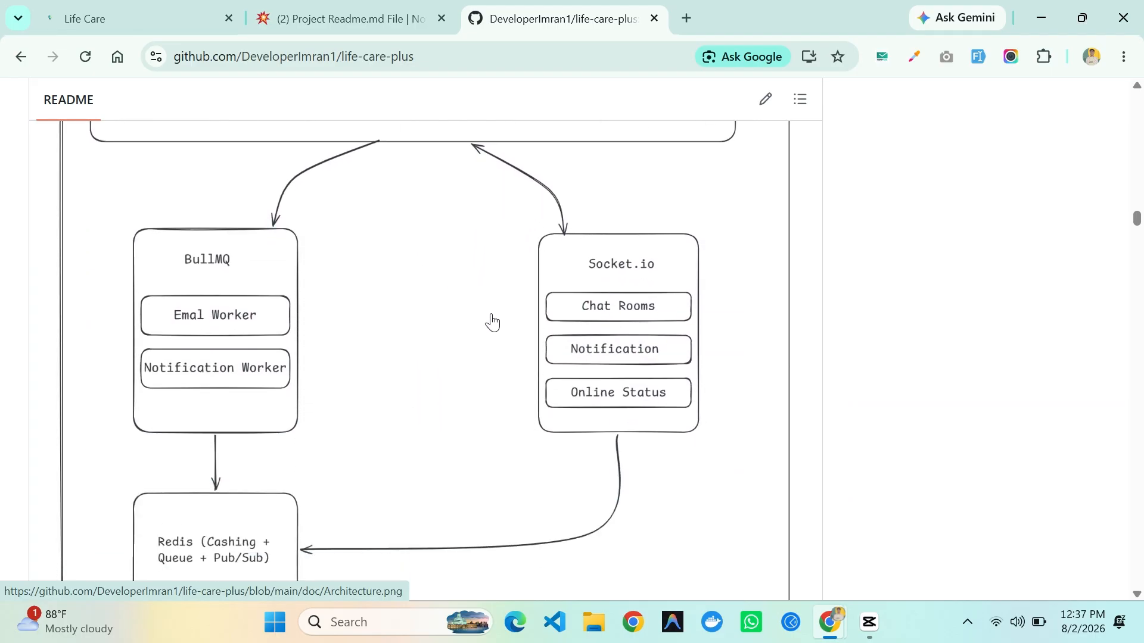
{"action": "scroll", "coordinate": [538, 332], "scroll_direction": "down", "scroll_amount": 7}
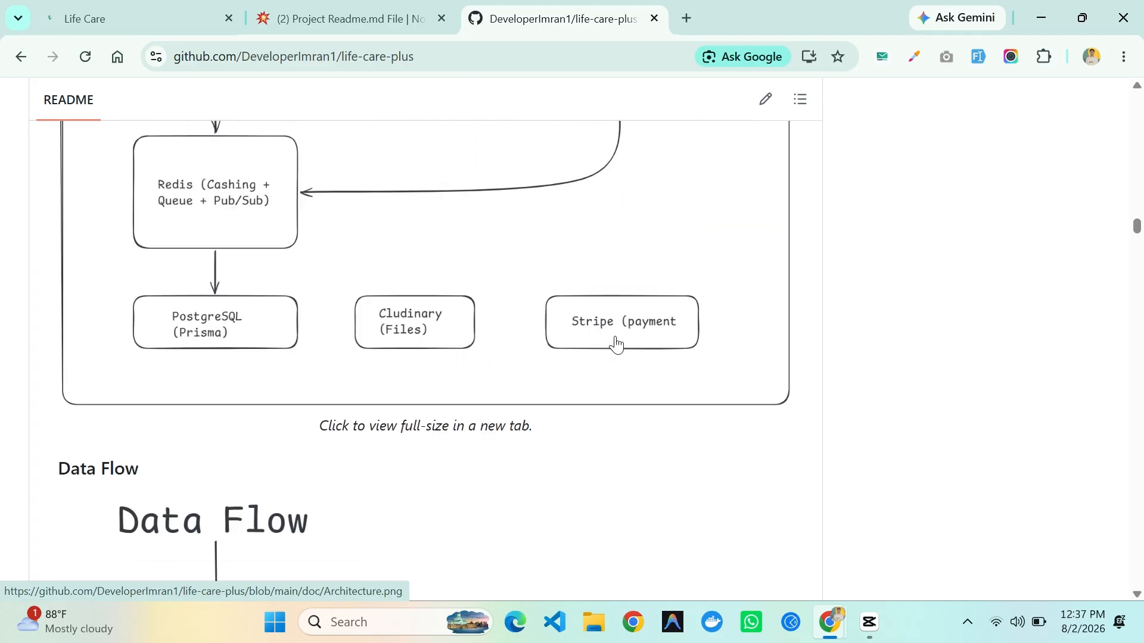
Follow the README's Data Flow diagram from the browser to PostgreSQL and read the Flow breakdown below it
{"action": "scroll", "coordinate": [533, 339], "scroll_direction": "down", "scroll_amount": 6}
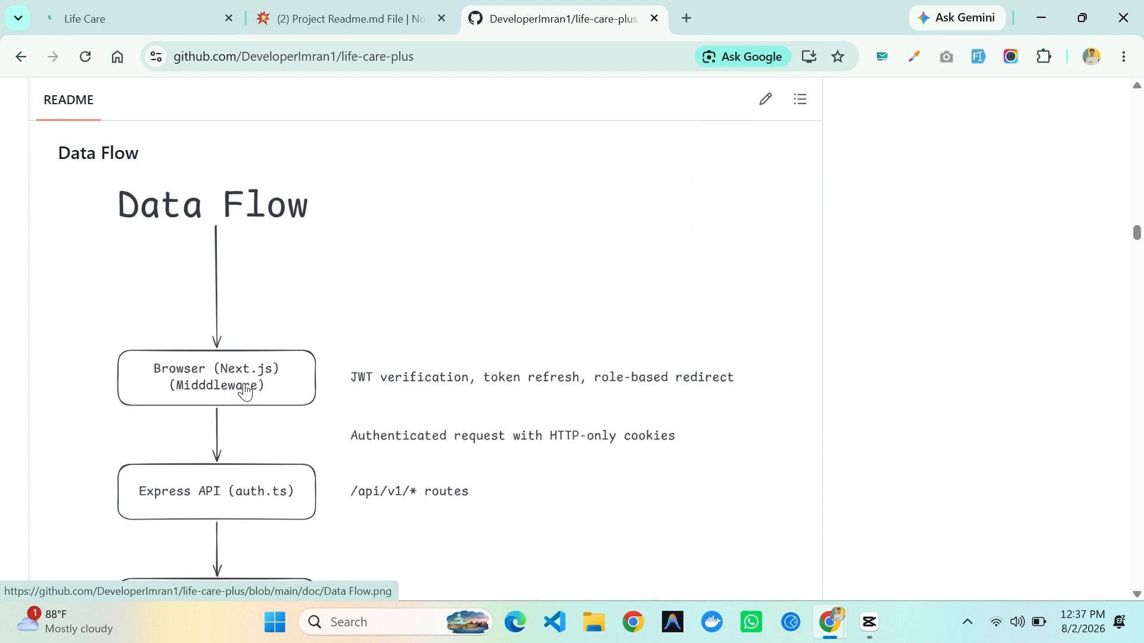
{"action": "scroll", "coordinate": [208, 387], "scroll_direction": "down", "scroll_amount": 3}
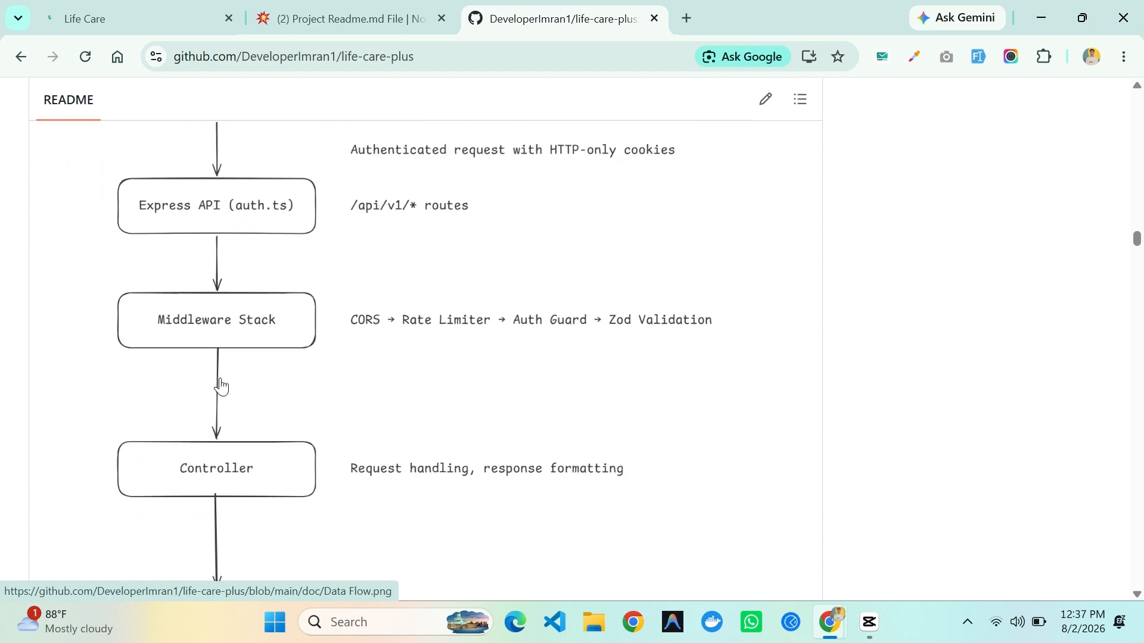
{"action": "scroll", "coordinate": [221, 411], "scroll_direction": "down", "scroll_amount": 3}
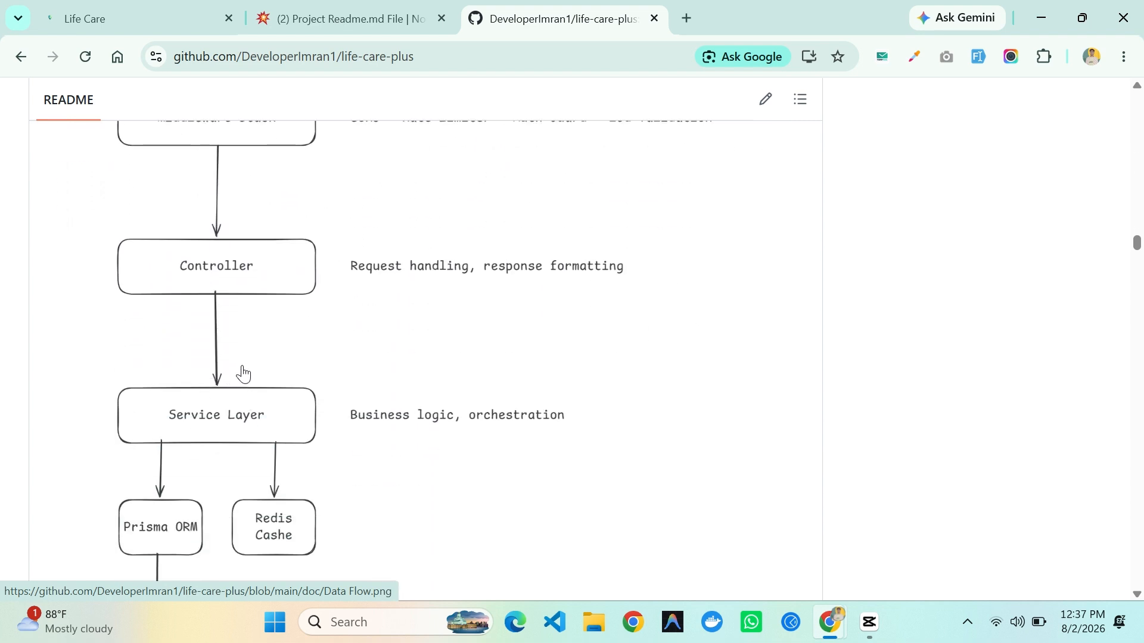
{"action": "scroll", "coordinate": [231, 423], "scroll_direction": "down", "scroll_amount": 1}
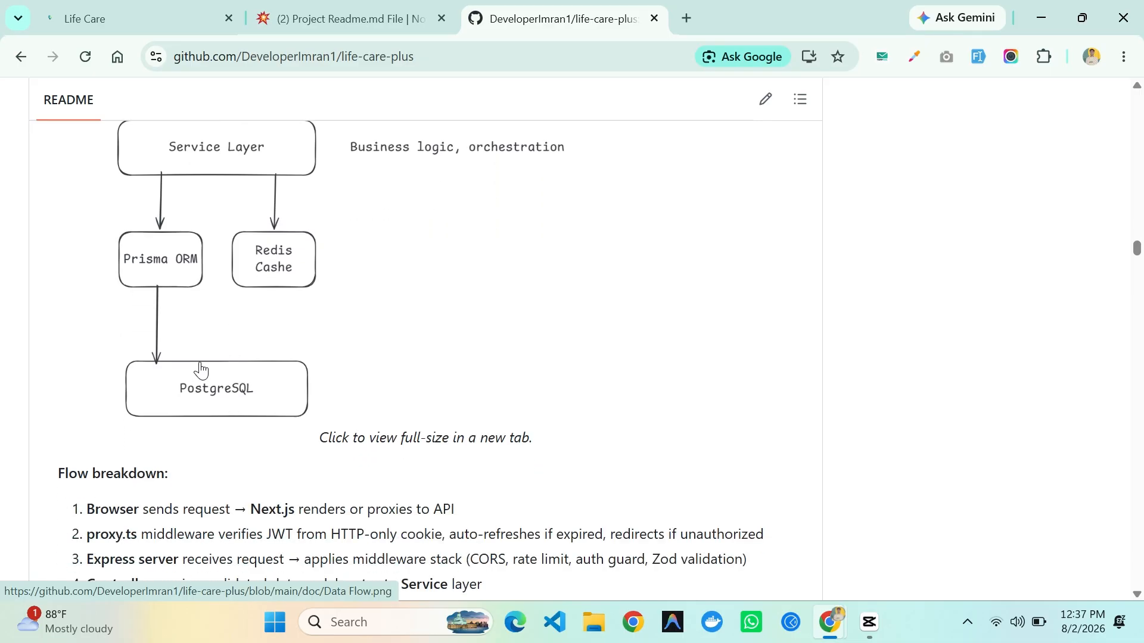
{"action": "scroll", "coordinate": [238, 410], "scroll_direction": "down", "scroll_amount": 4}
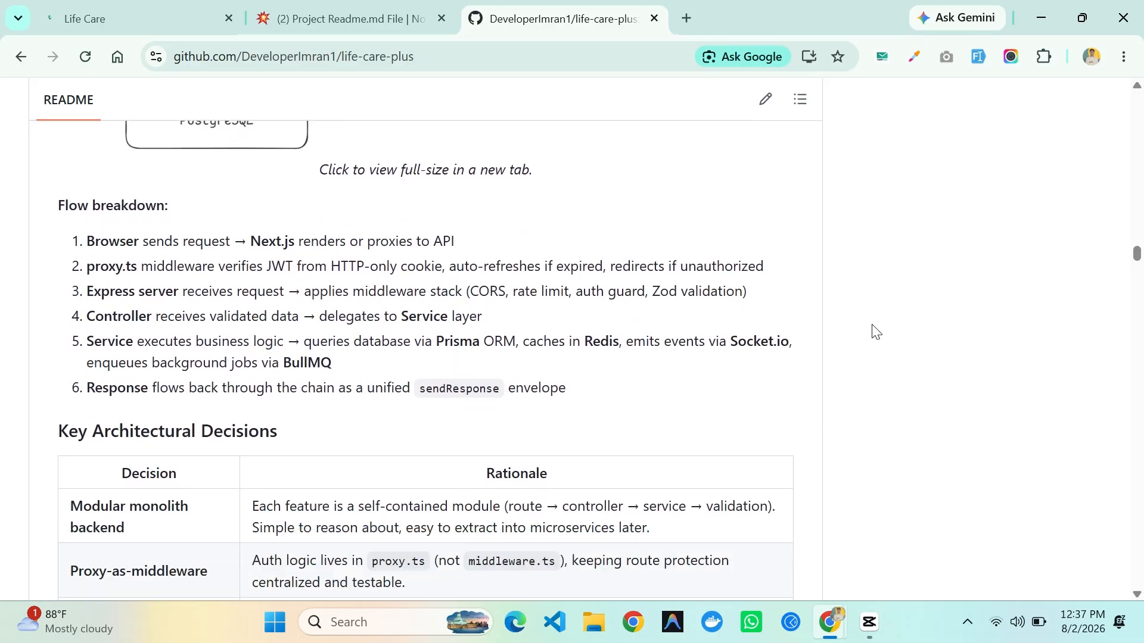
Look through the README's server and client environment variables and the Getting Started instructions for Docker and database setup
{"action": "left_click_drag", "start_coordinate": [1138, 256], "coordinate": [1139, 277]}
{"action": "scroll", "coordinate": [524, 366], "scroll_direction": "down", "scroll_amount": 10}
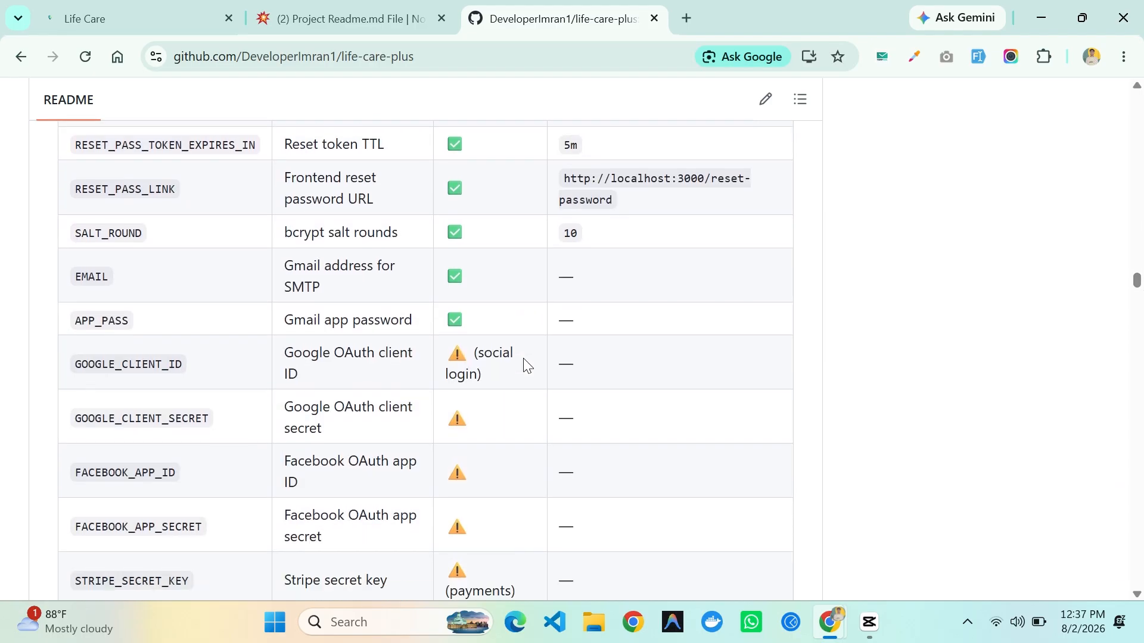
{"action": "scroll", "coordinate": [523, 366], "scroll_direction": "down", "scroll_amount": 10}
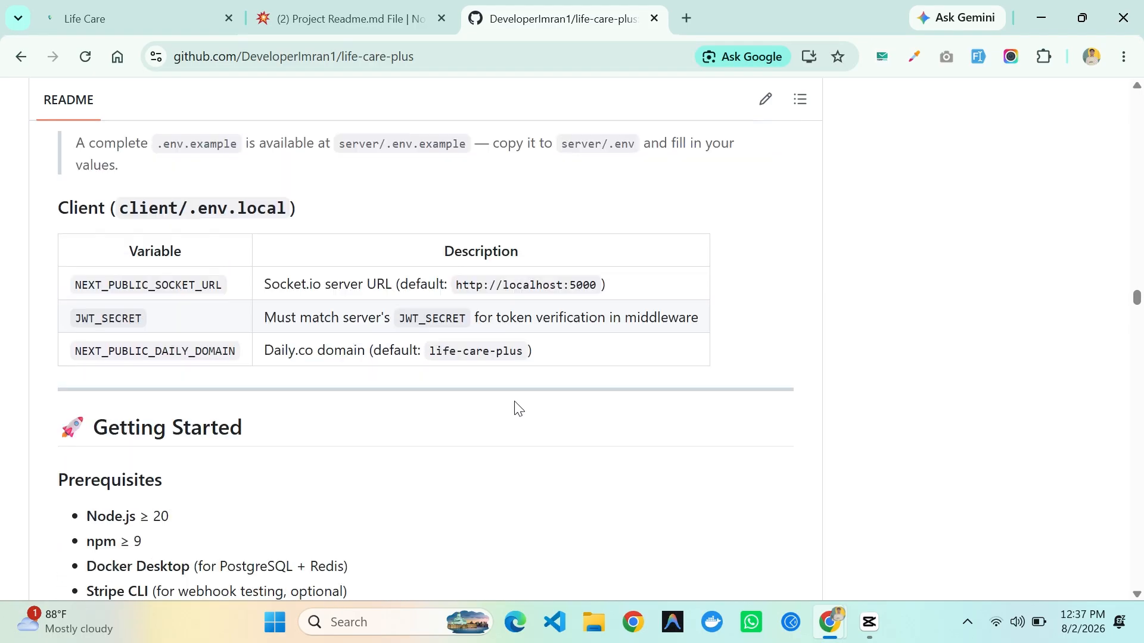
{"action": "scroll", "coordinate": [322, 384], "scroll_direction": "down", "scroll_amount": 10}
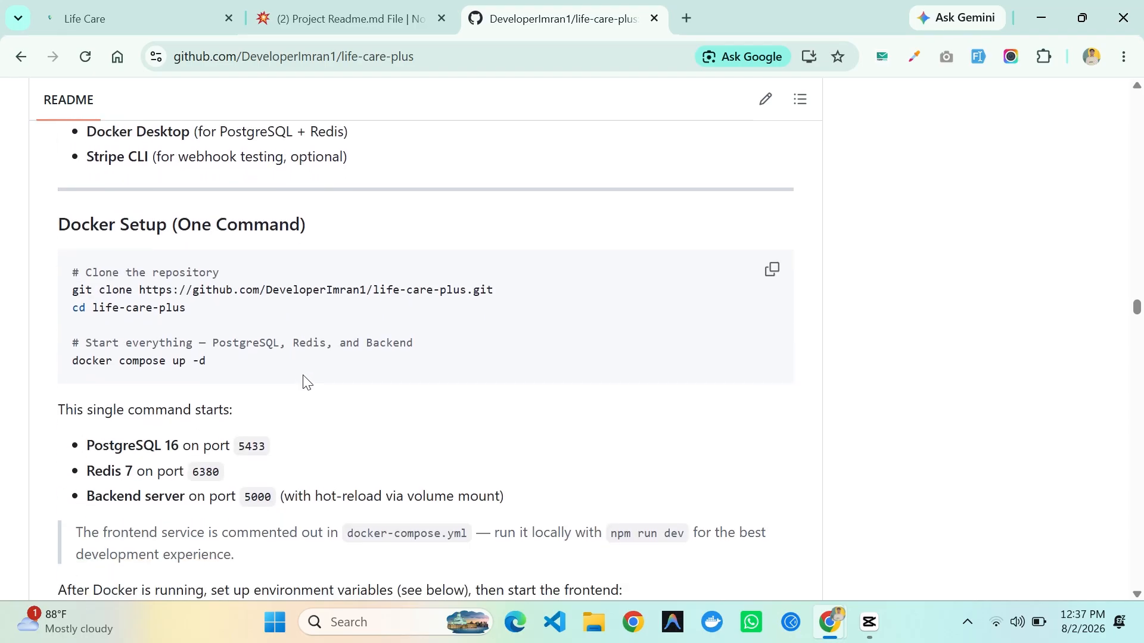
{"action": "scroll", "coordinate": [366, 398], "scroll_direction": "down", "scroll_amount": 15}
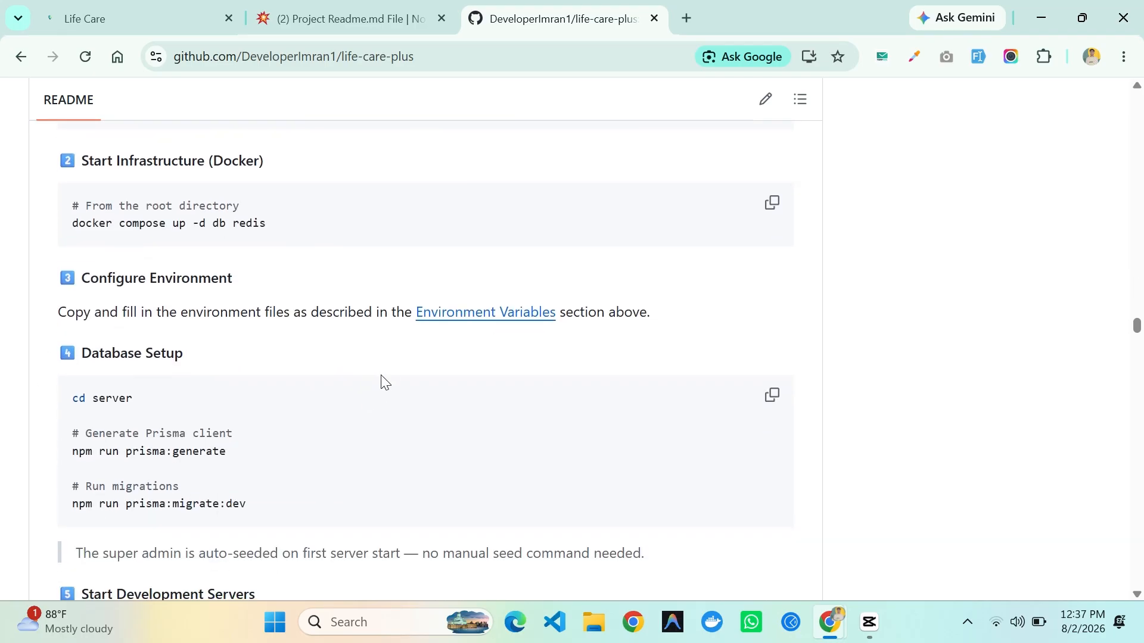
Review the README's Project Structure tree, covering the client folders and the server's feature modules
{"action": "scroll", "coordinate": [418, 340], "scroll_direction": "down", "scroll_amount": 5}
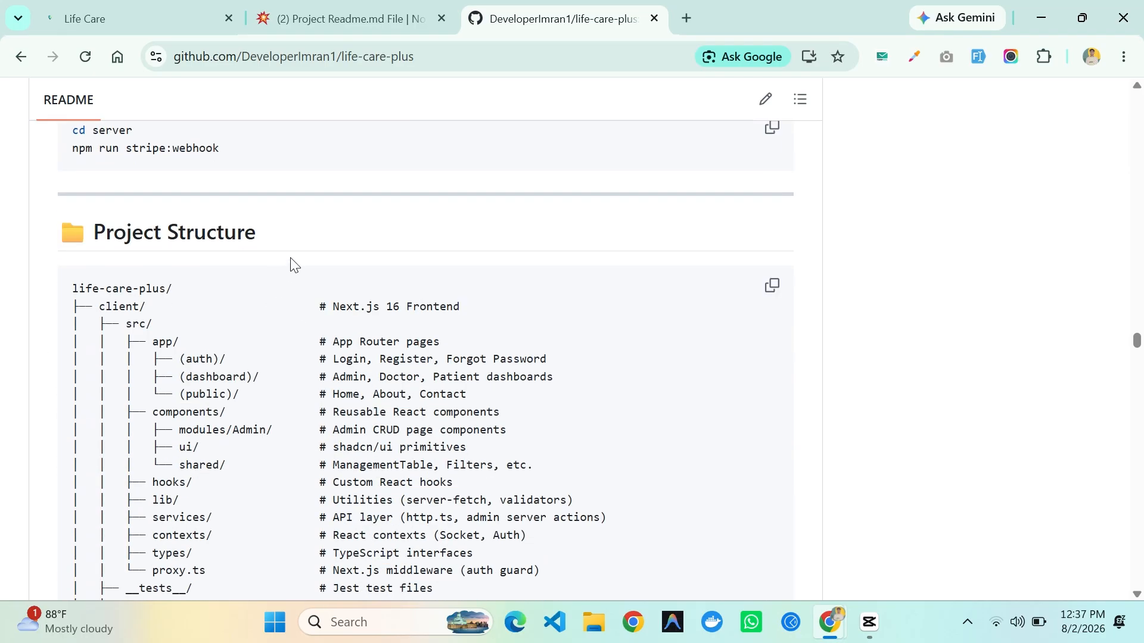
{"action": "scroll", "coordinate": [357, 238], "scroll_direction": "down", "scroll_amount": 11}
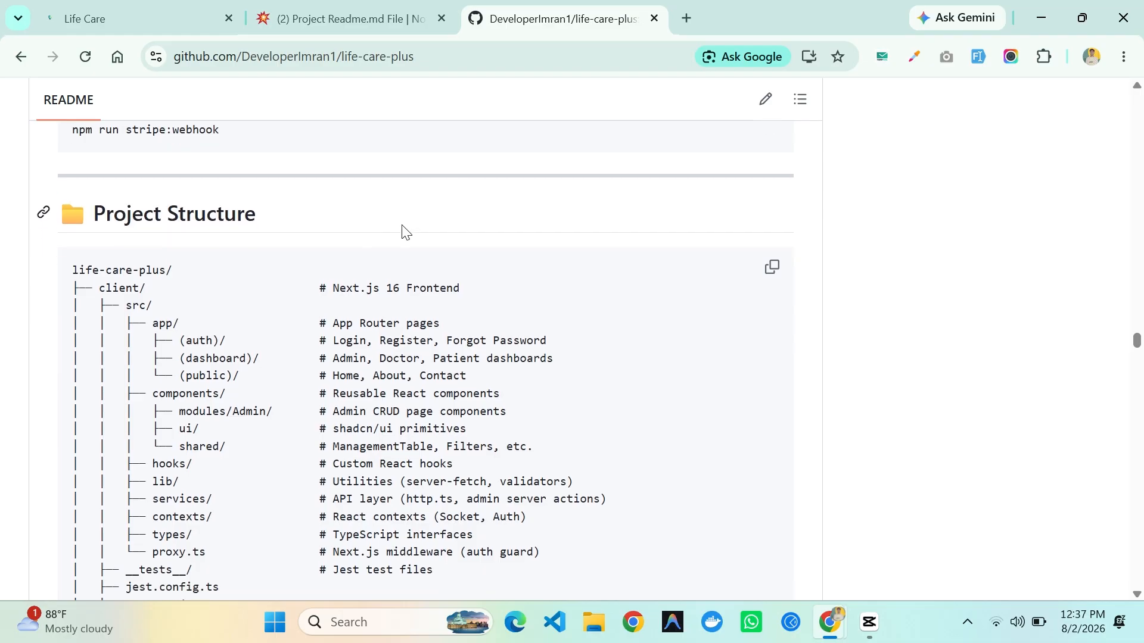
{"action": "scroll", "coordinate": [262, 226], "scroll_direction": "down", "scroll_amount": 12}
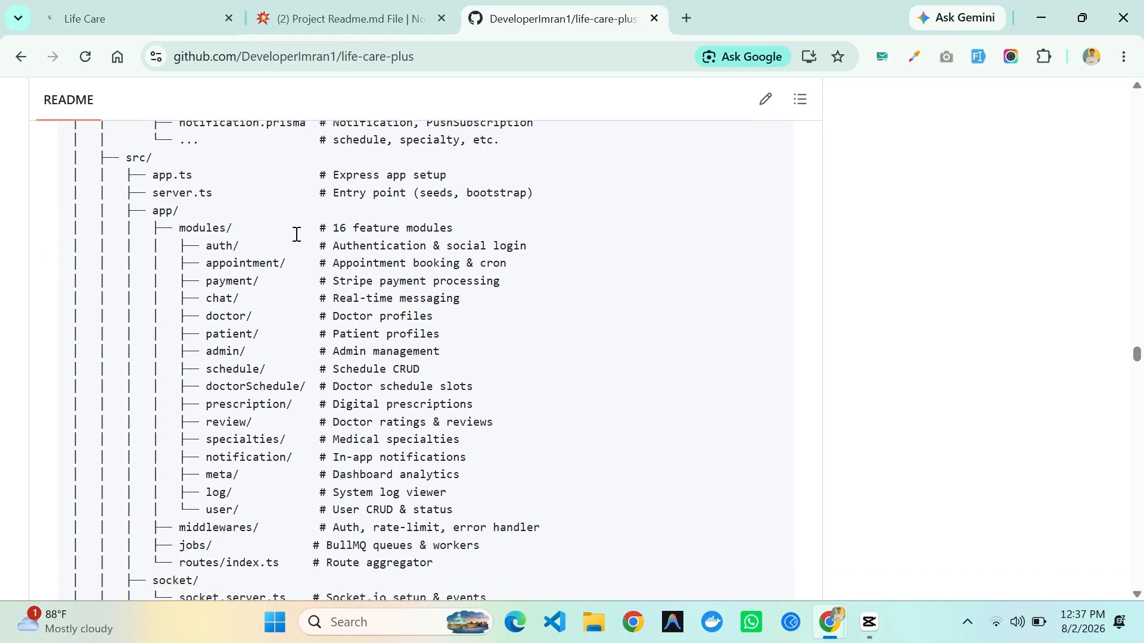
Read the README's API Documentation, including the Postman collection note and the authentication, user management and doctor endpoint tables
{"action": "scroll", "coordinate": [284, 276], "scroll_direction": "down", "scroll_amount": 3}
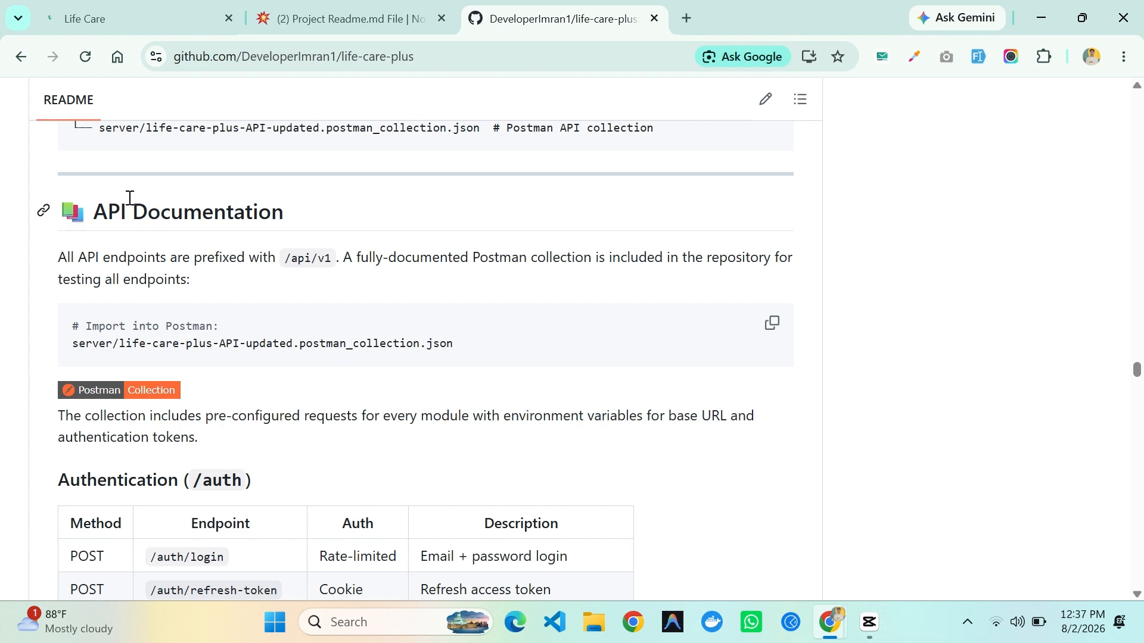
{"action": "scroll", "coordinate": [344, 262], "scroll_direction": "down", "scroll_amount": 2}
{"action": "scroll", "coordinate": [345, 285], "scroll_direction": "down", "scroll_amount": 10}
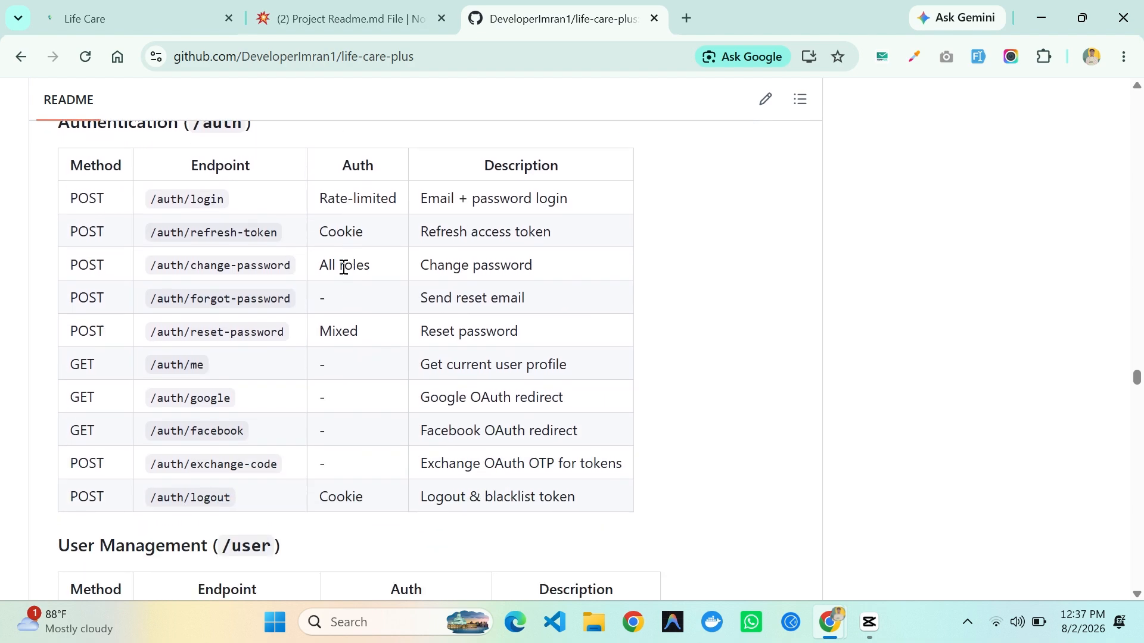
{"action": "scroll", "coordinate": [322, 271], "scroll_direction": "down", "scroll_amount": 12}
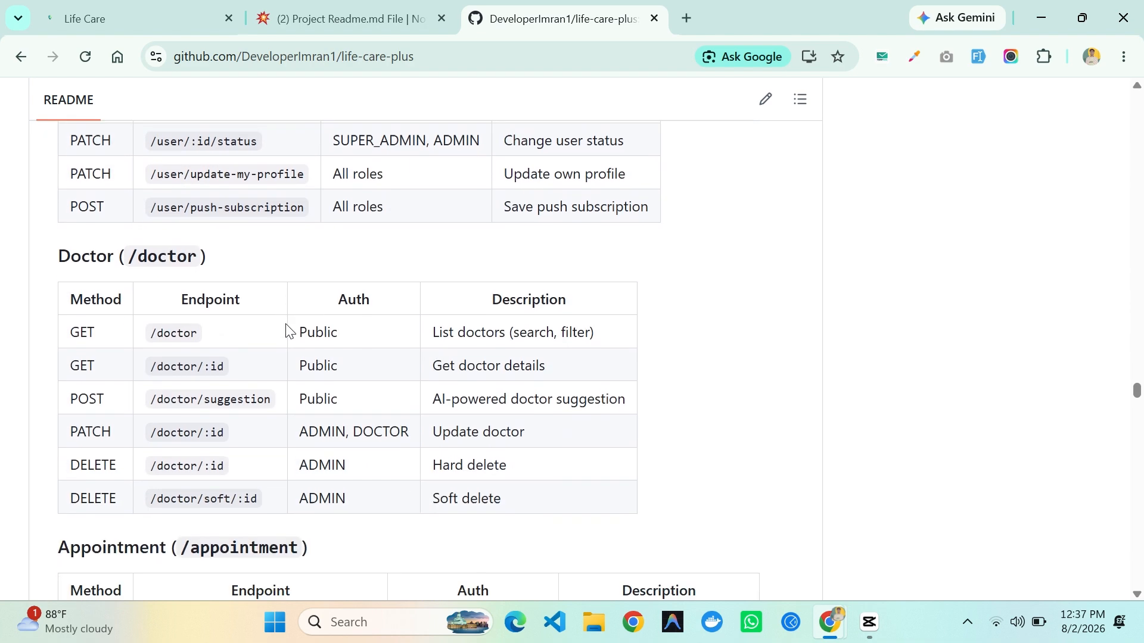
Examine the README's Authentication & Authorization section, covering its flow diagram, request pipeline and authentication methods
{"action": "scroll", "coordinate": [334, 283], "scroll_direction": "down", "scroll_amount": 9}
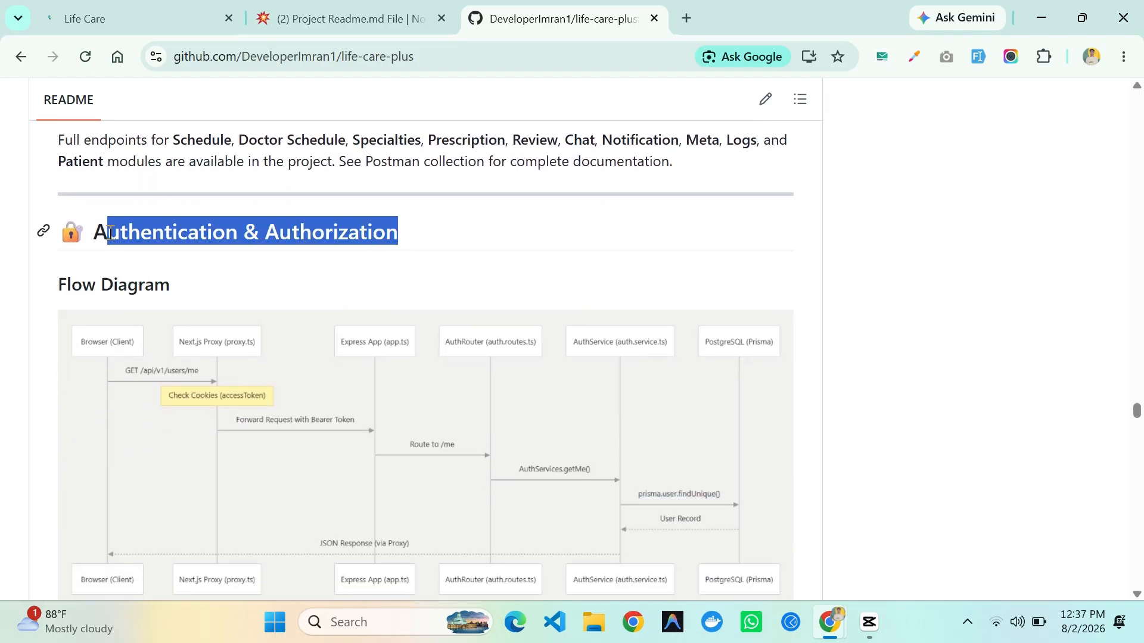
{"action": "left_click", "coordinate": [358, 225]}
{"action": "scroll", "coordinate": [369, 234], "scroll_direction": "down", "scroll_amount": 4}
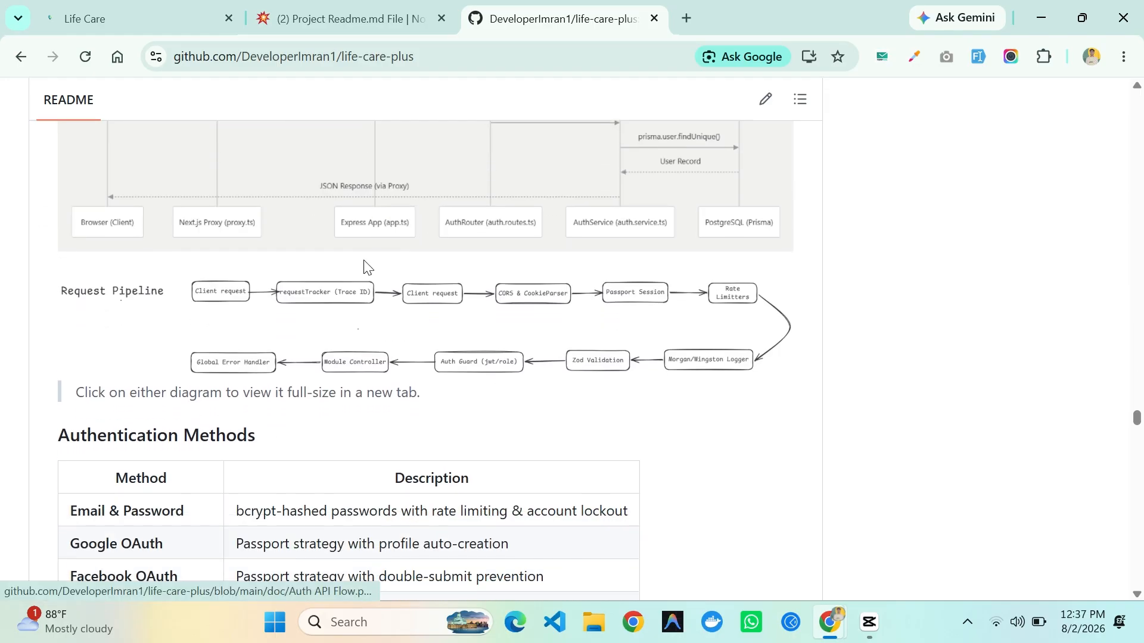